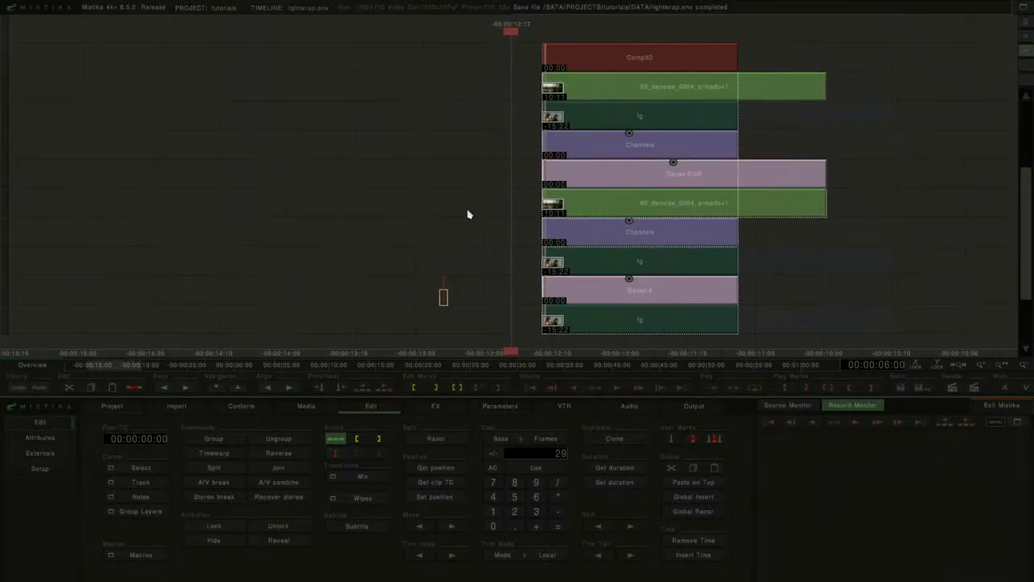
Examine the finished Comp3D composite at another frame, checking the edges around both women, and return to the timeline.
double_click(546, 65)
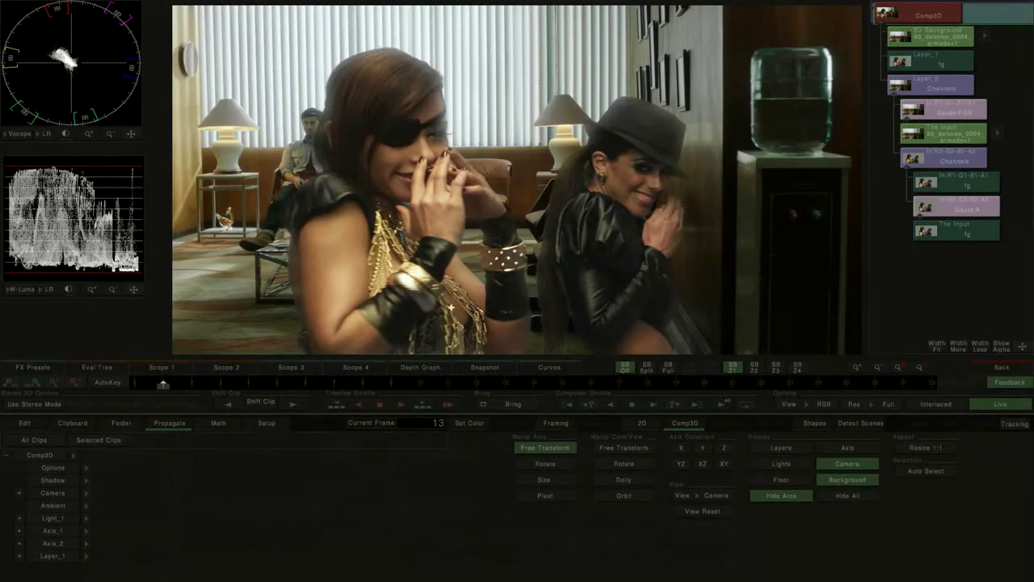
drag(192, 382, 248, 383)
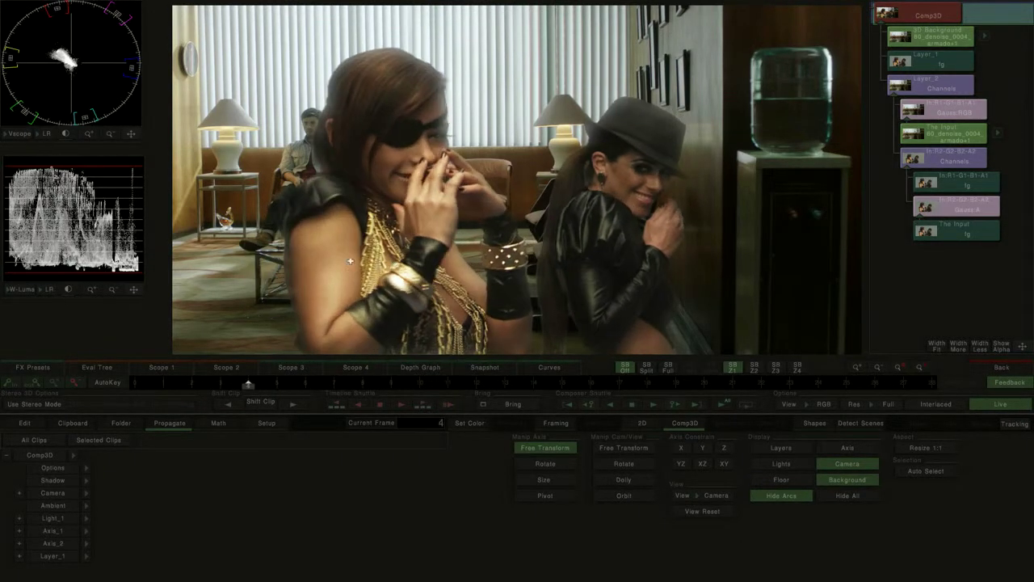
scroll(452, 116, up, 4)
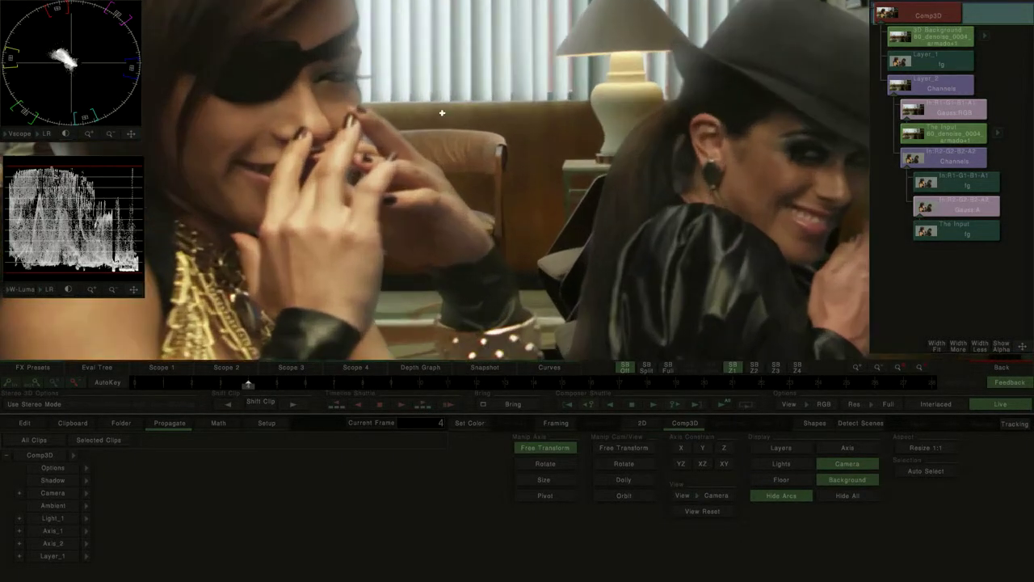
drag(428, 107, 509, 189)
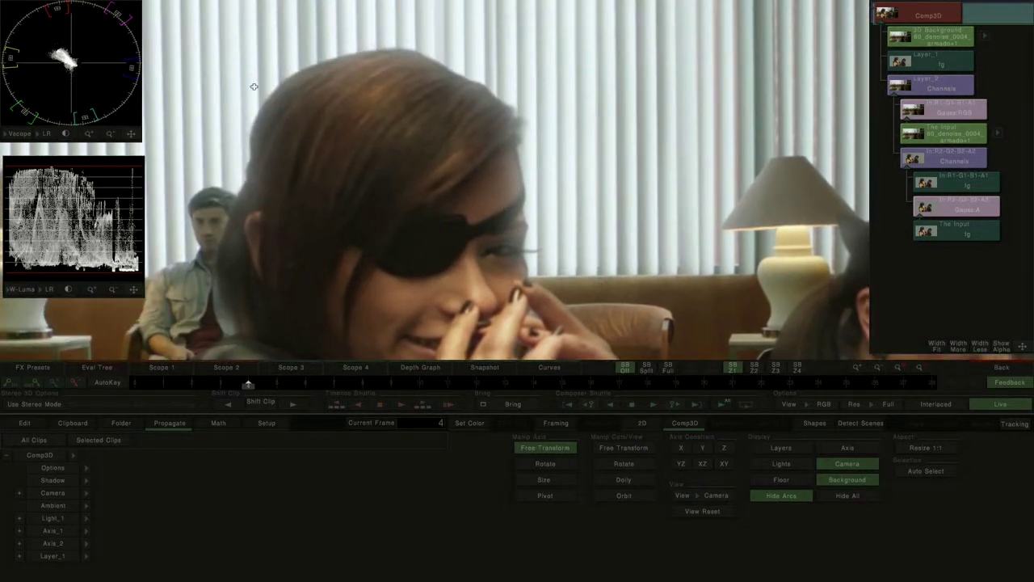
drag(604, 232, 223, 197)
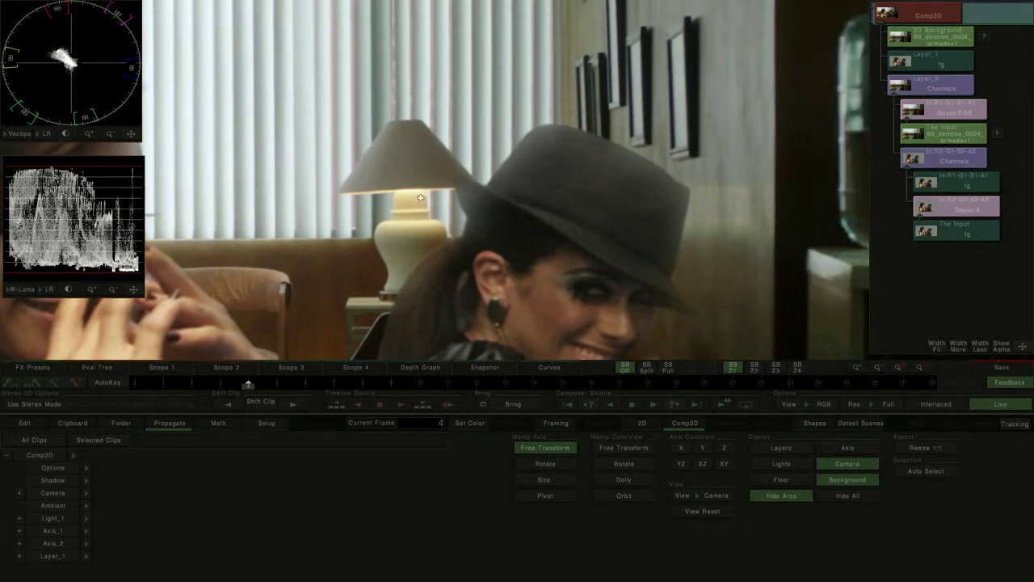
scroll(665, 196, down, 4)
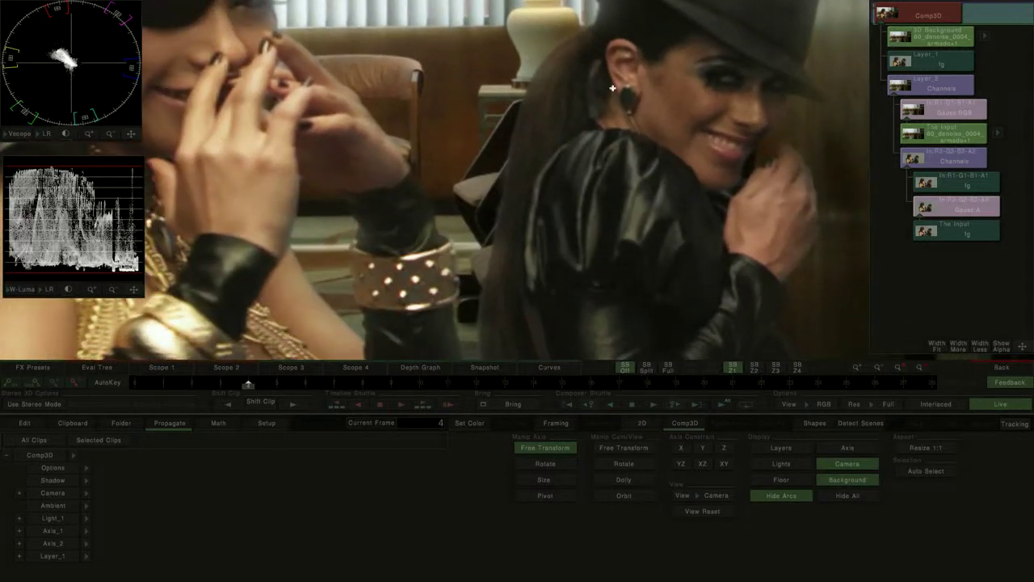
scroll(567, 151, down, 2)
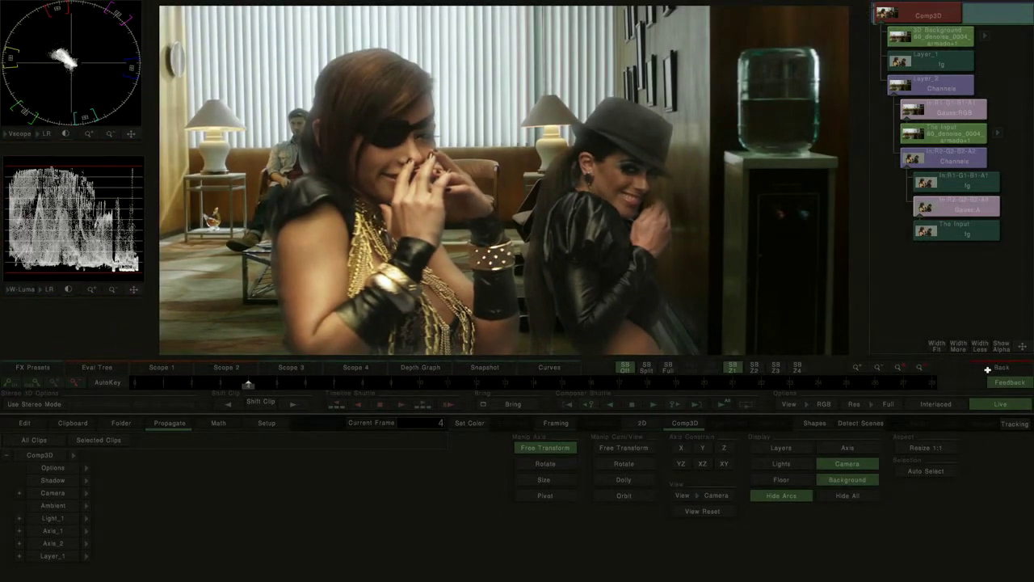
click(988, 369)
Clone the bottom fg clip and the upper 60_denoise background clip into the empty timeline area before the existing stack.
drag(270, 185, 524, 189)
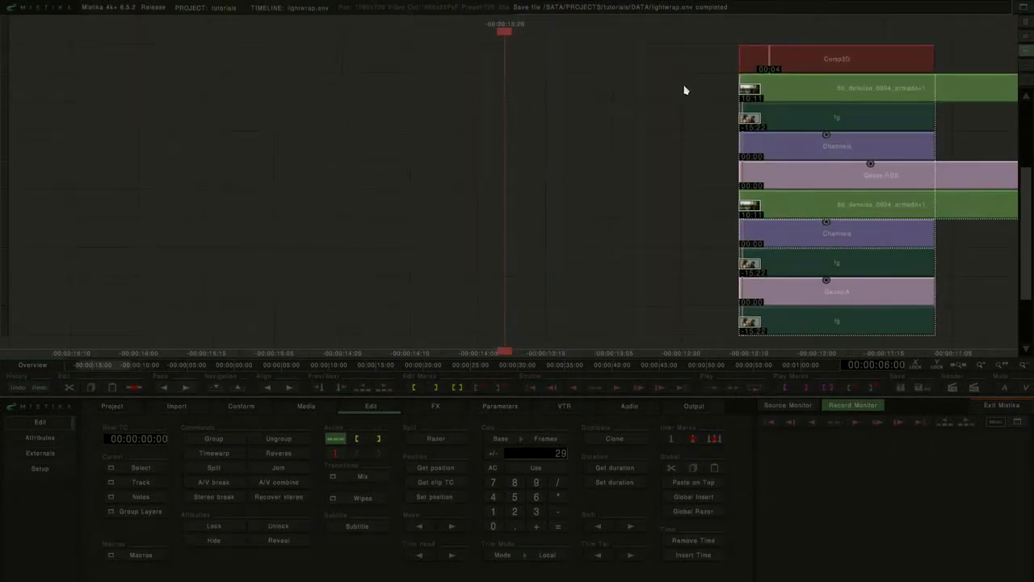
click(759, 327)
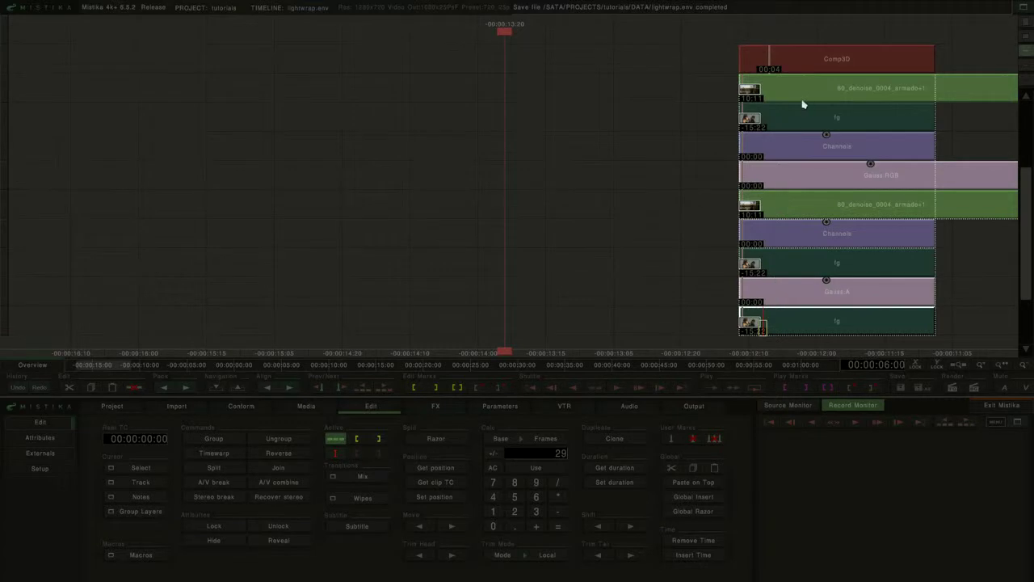
shift+click(804, 98)
key(ctrl+c)
drag(818, 95, 488, 91)
drag(564, 49, 516, 320)
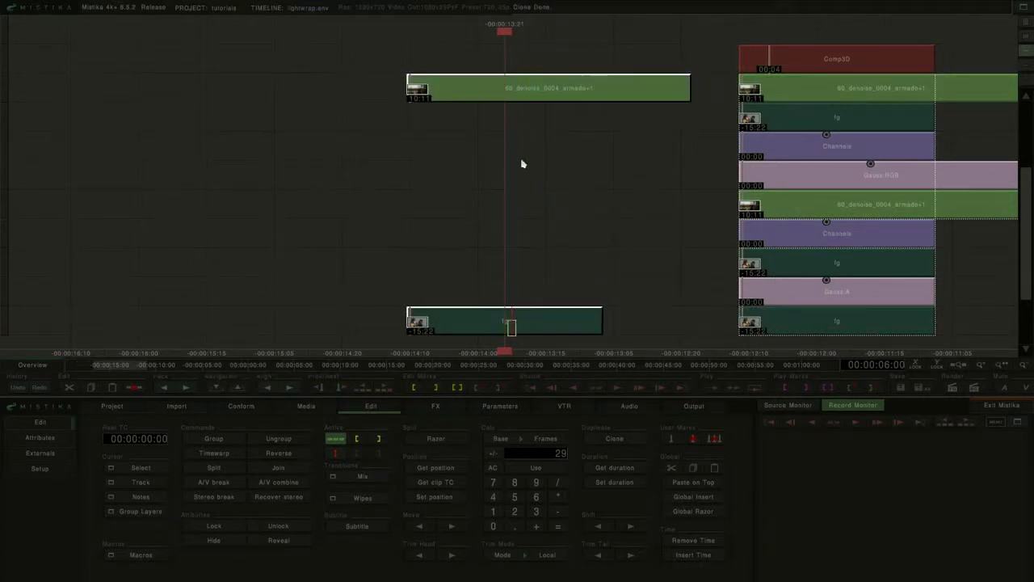
Add a Comp3D effect over the two cloned clips, check the resulting composite, and return to the timeline.
key(alt+c)
double_click(515, 59)
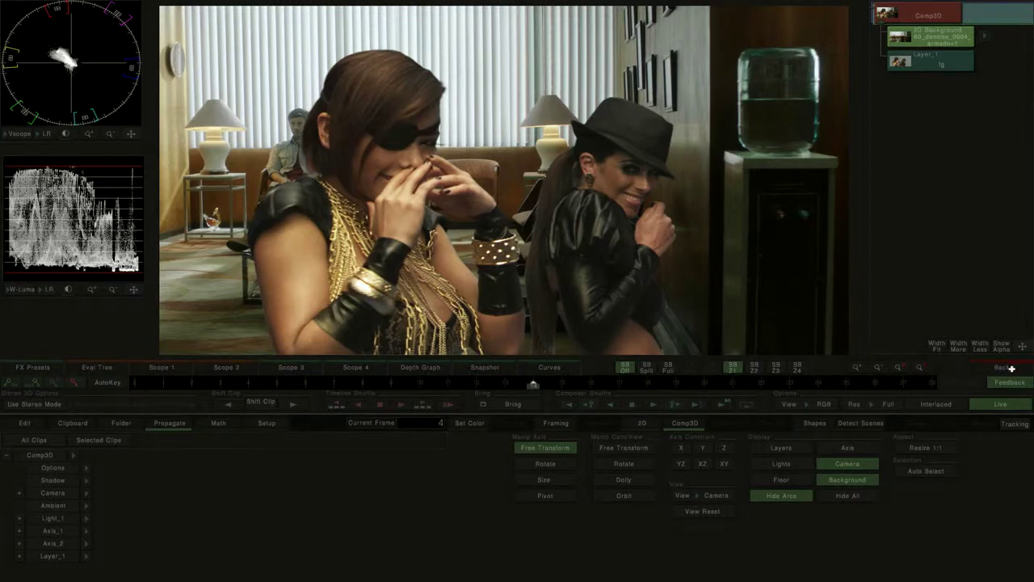
click(1013, 369)
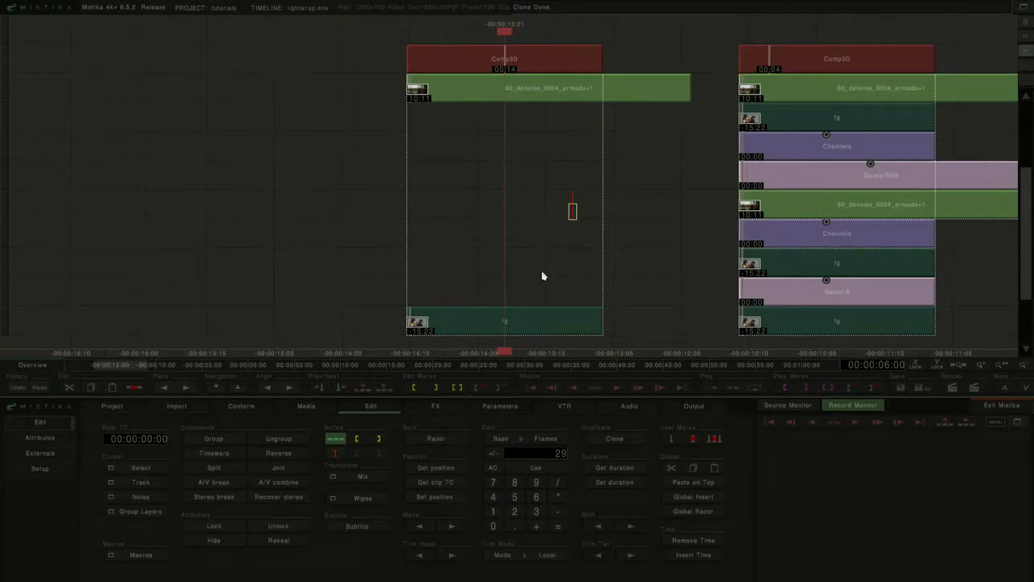
Inspect the cloned fg clip's matte by switching the viewer from RGB to Alpha, and return to the timeline.
double_click(535, 324)
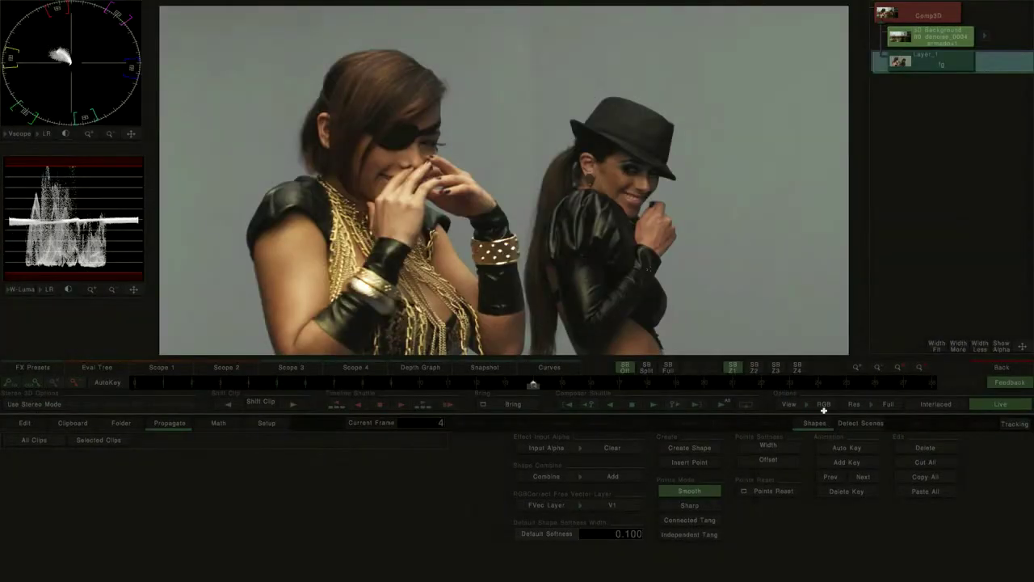
click(823, 404)
click(819, 376)
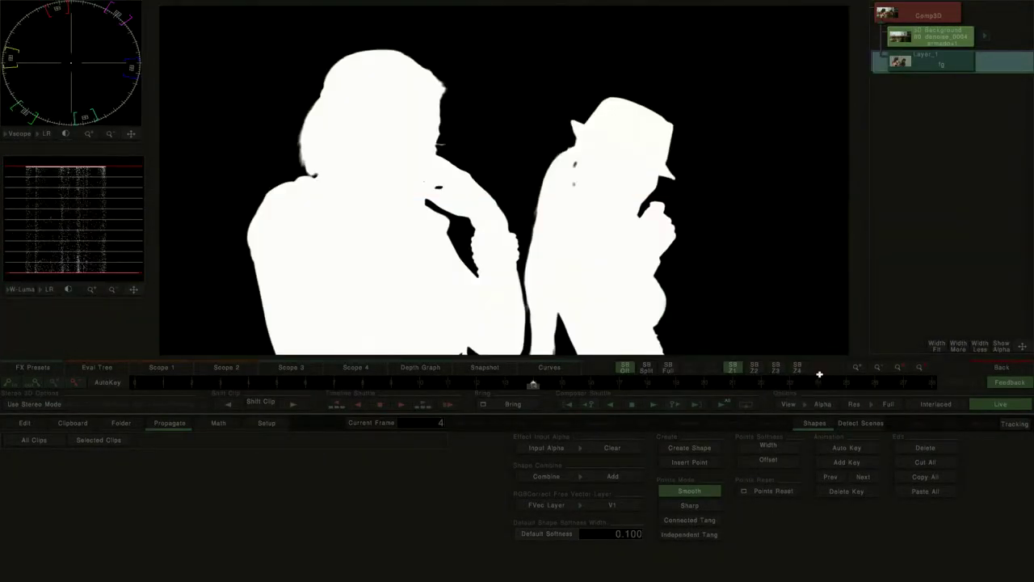
click(1004, 368)
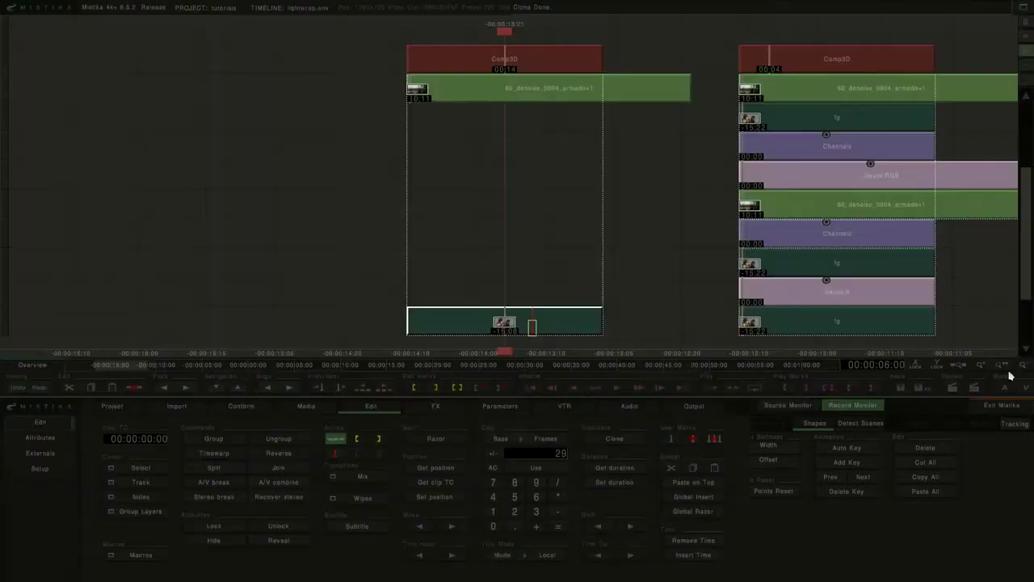
Apply a Gauss:A blur to the cloned fg clip, test a large radius, and settle on a slight softening of the matte.
double_click(588, 301)
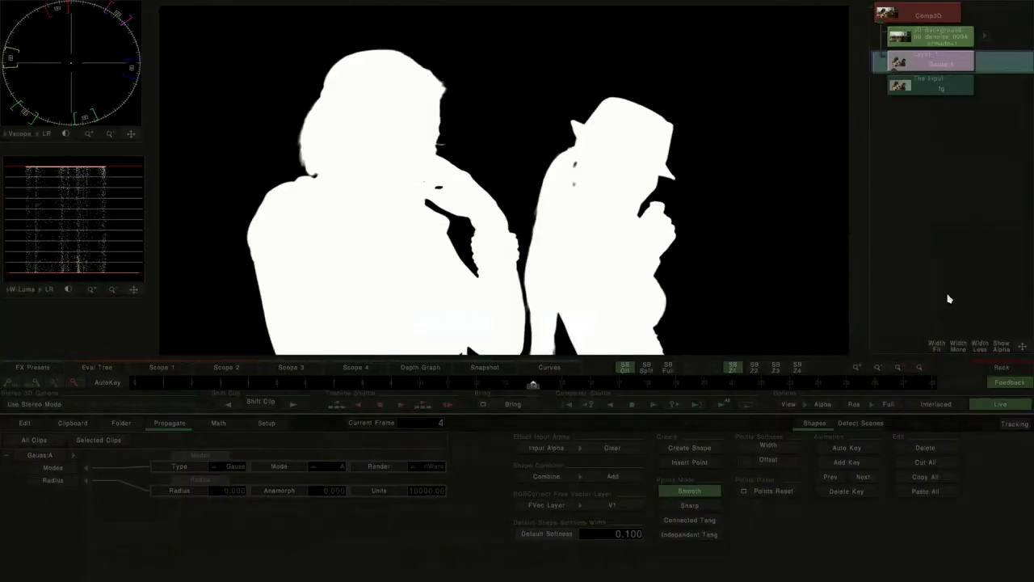
drag(231, 498, 529, 138)
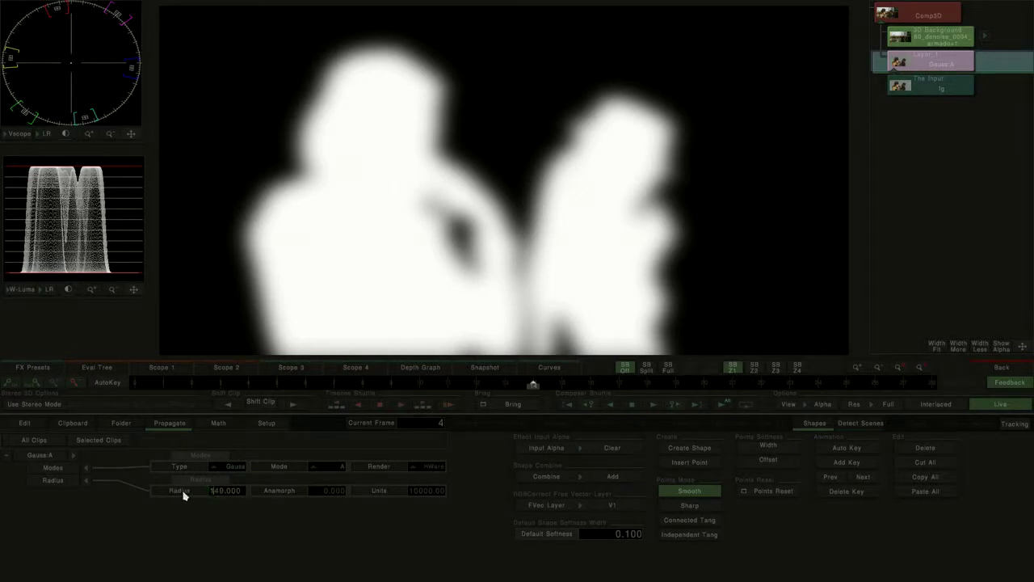
drag(184, 495, 127, 479)
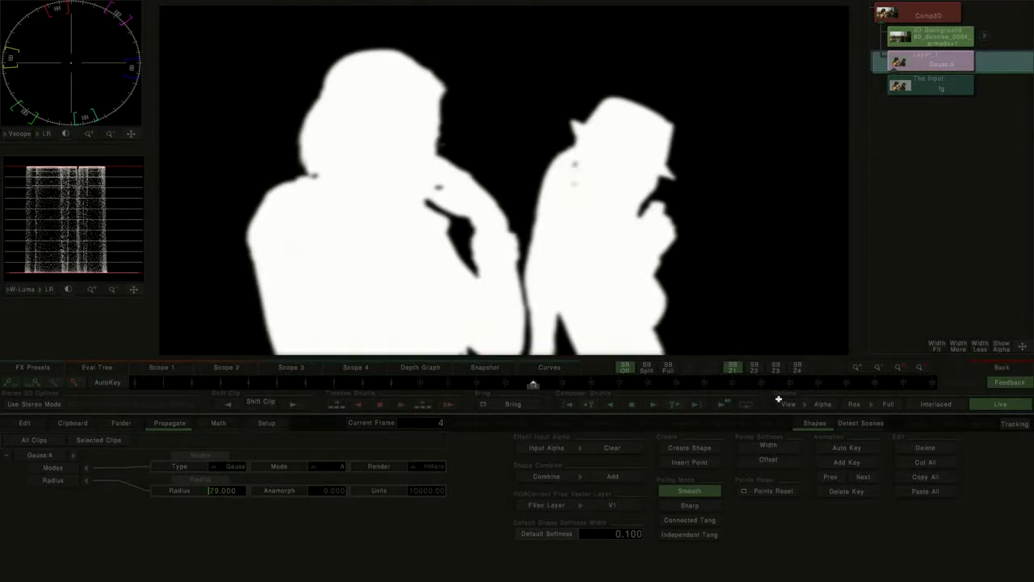
click(986, 372)
Clone the fg clip above the Gauss:A blur and place a Channels effect over the stack.
click(578, 258)
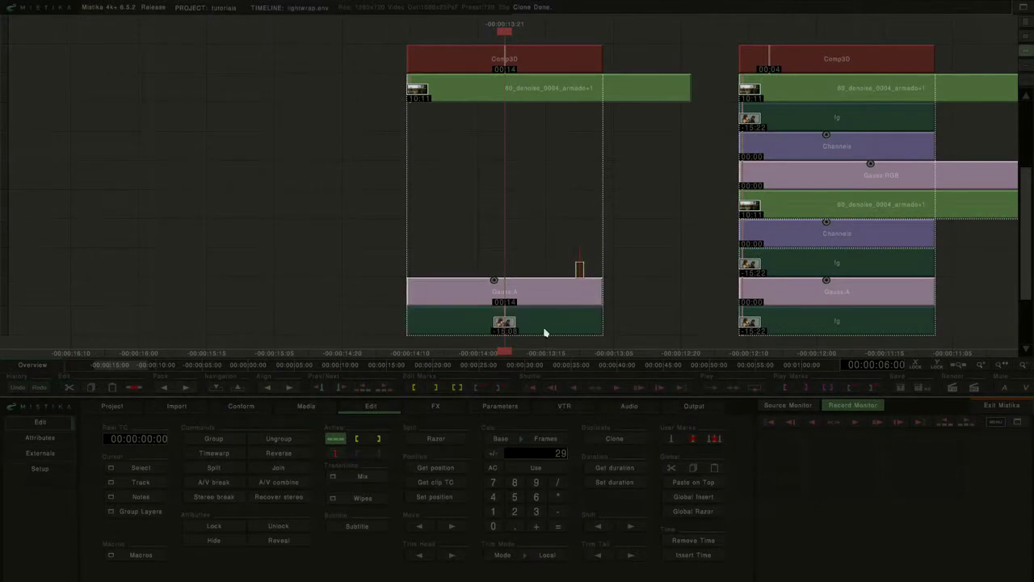
click(544, 332)
drag(565, 332, 564, 264)
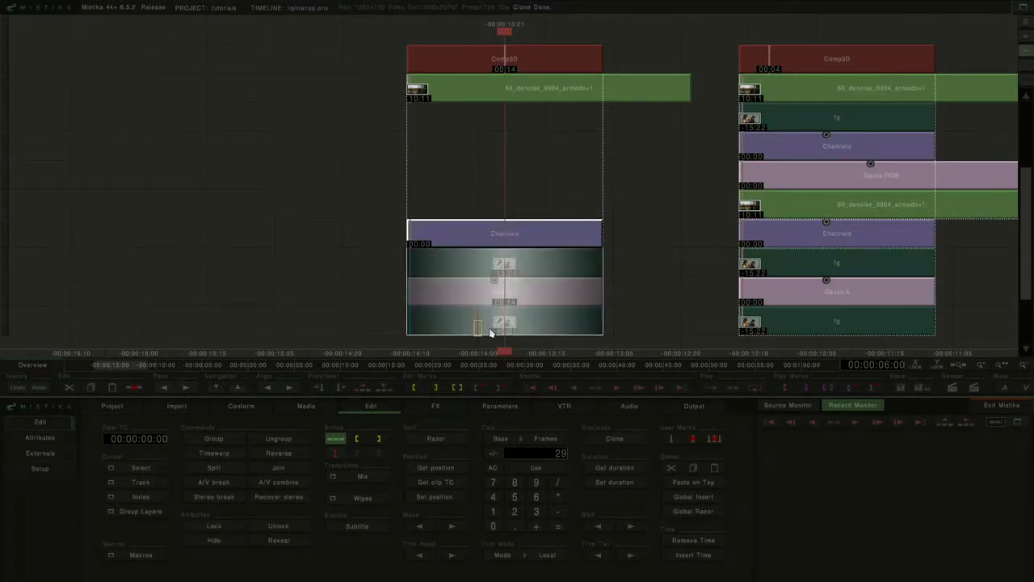
Set the Operation for the Channels effect's Alpha to And.
double_click(544, 232)
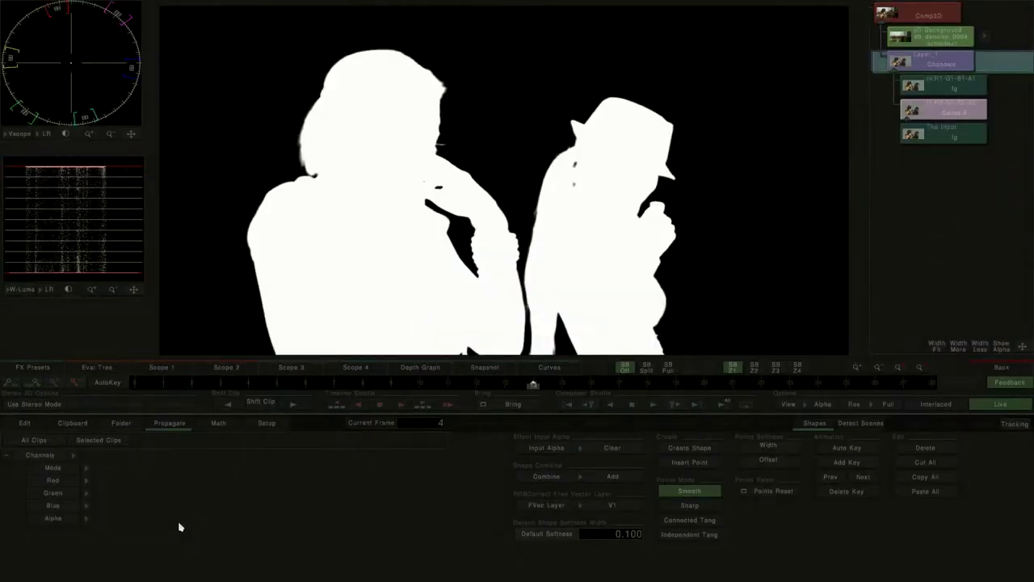
click(87, 520)
click(327, 467)
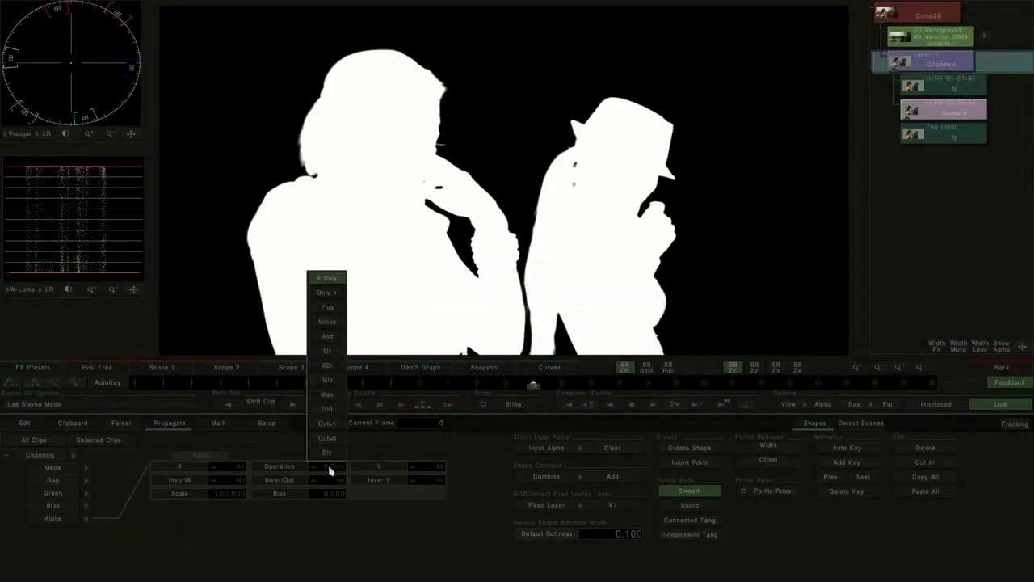
click(330, 337)
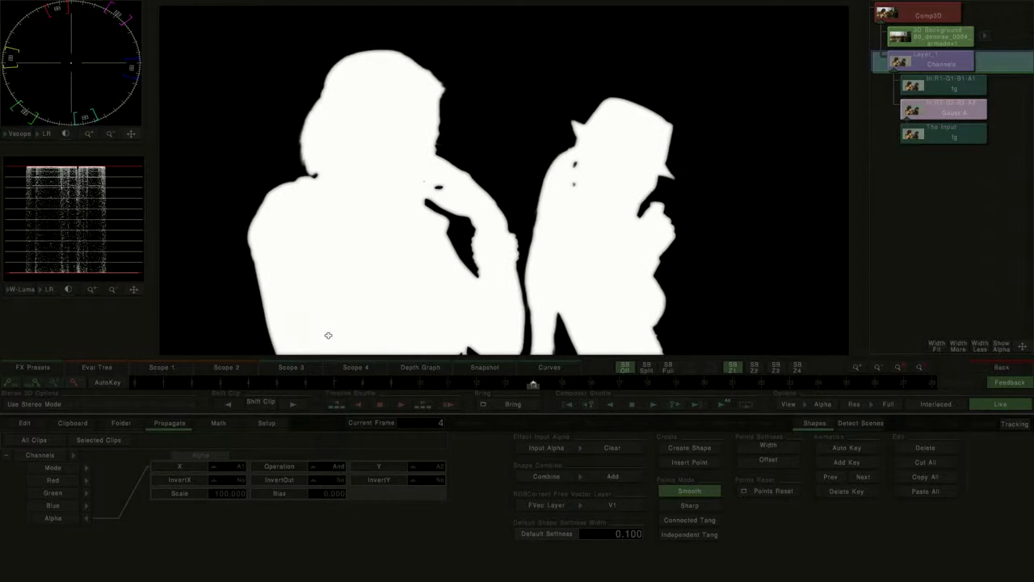
Set the Gauss:A blur radius to 347 while viewing the combined Channels matte.
click(956, 109)
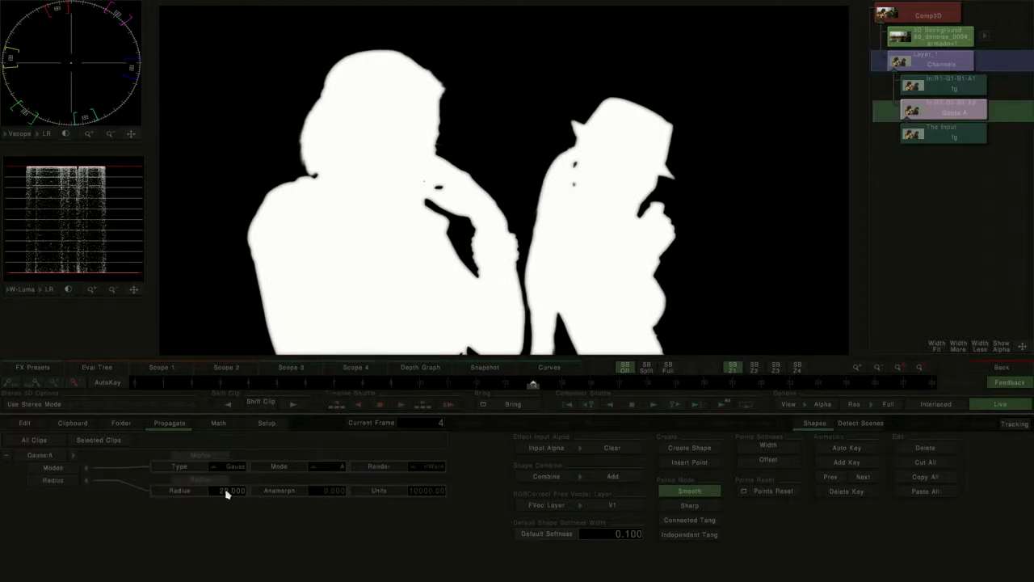
drag(227, 493, 959, 446)
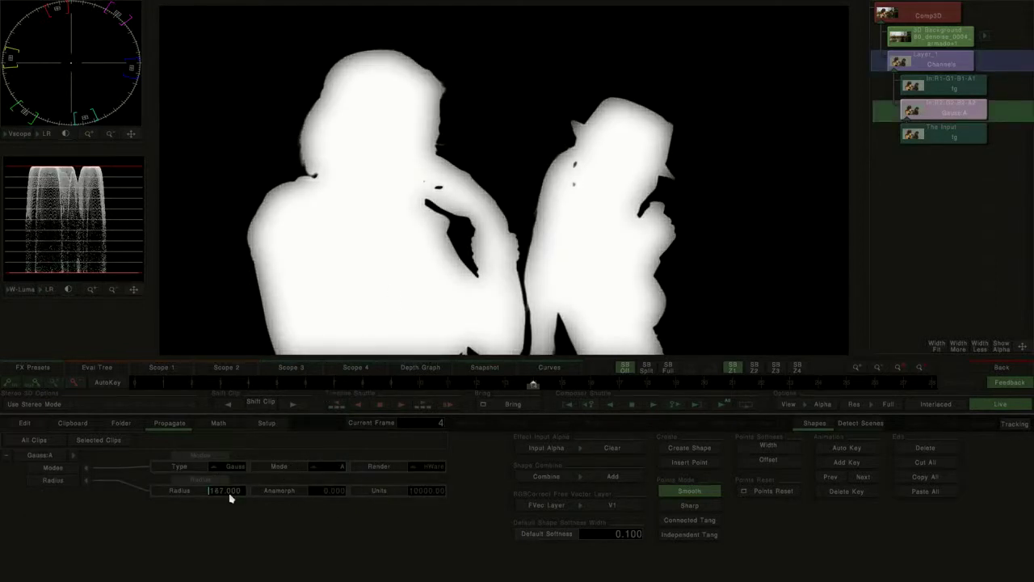
drag(229, 498, 371, 465)
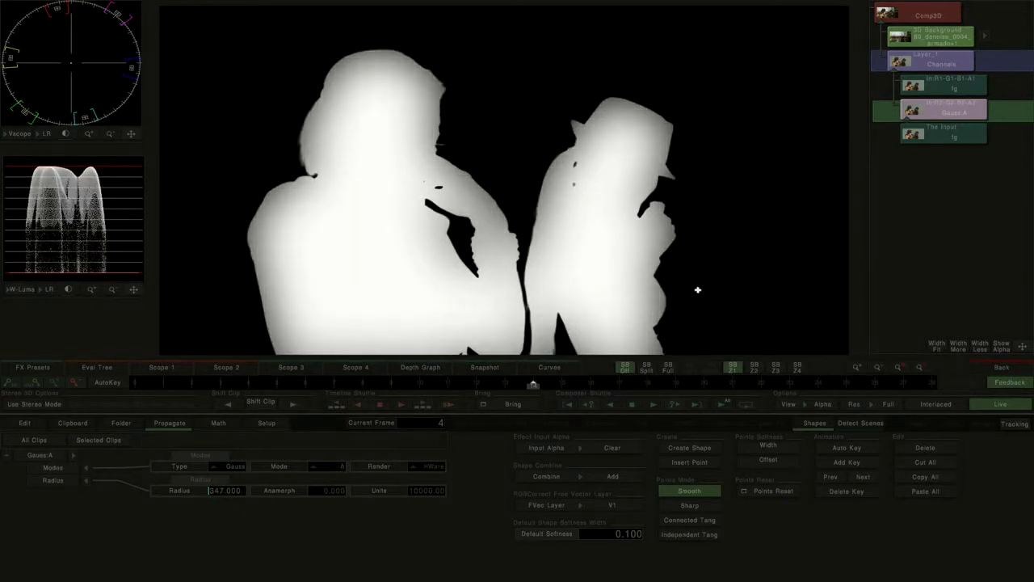
Check the Gauss:A matte on its own, and set InvertY to Yes for the Channels effect's Alpha.
click(952, 94)
click(951, 113)
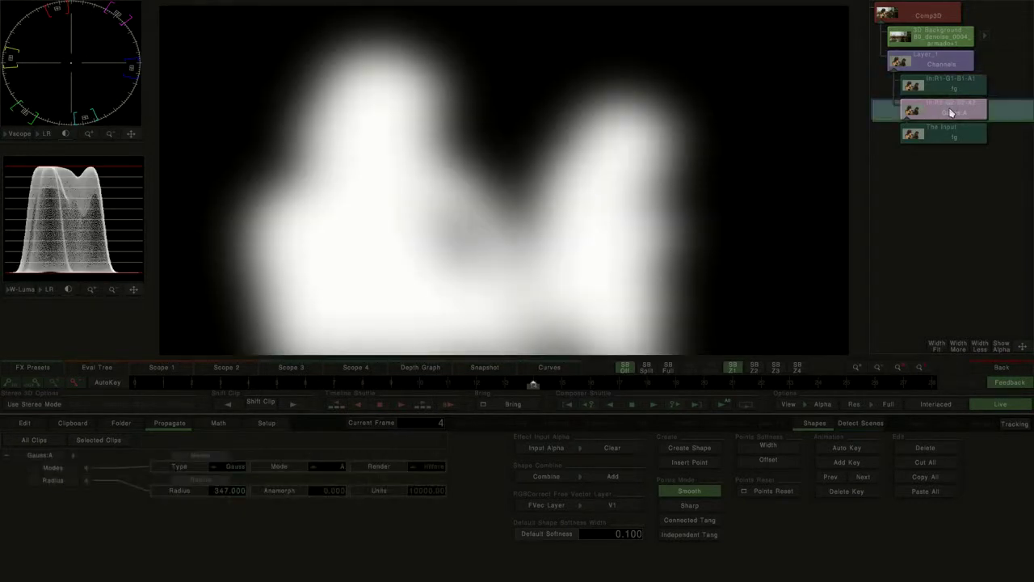
click(952, 67)
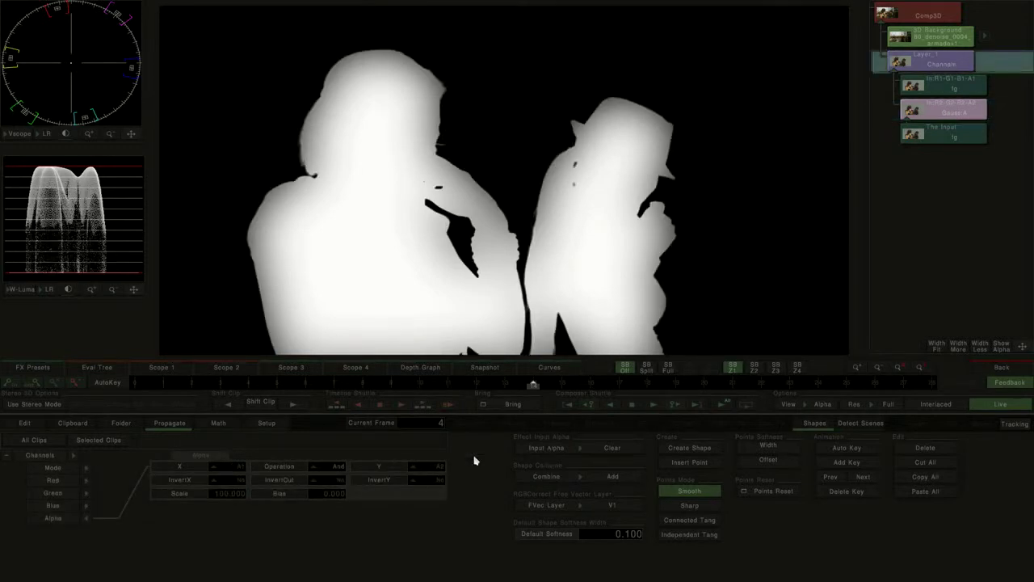
click(432, 484)
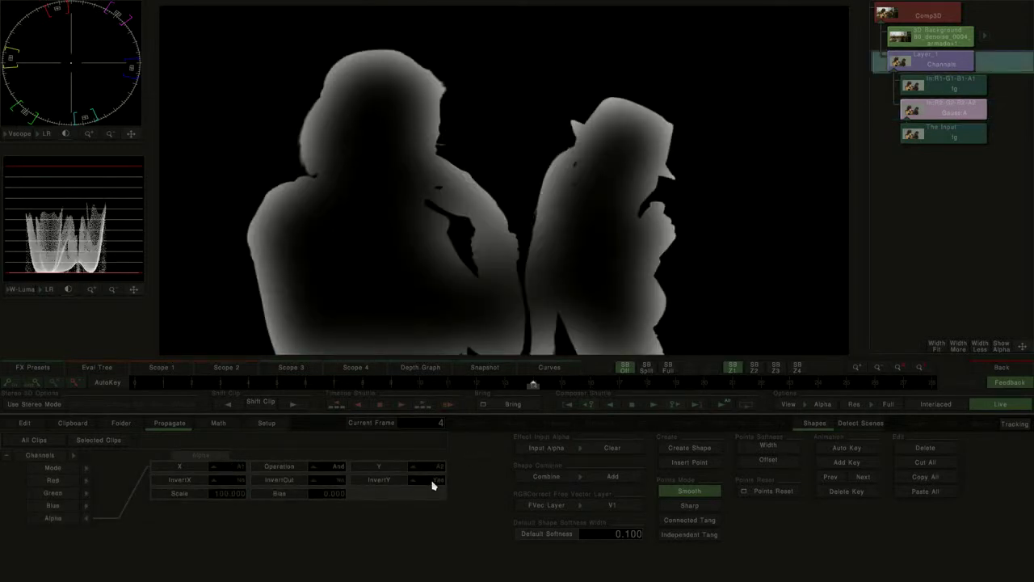
Increase the Gauss:A blur radius further, leave the Channels Alpha Scale at 100, and return to the timeline.
click(943, 110)
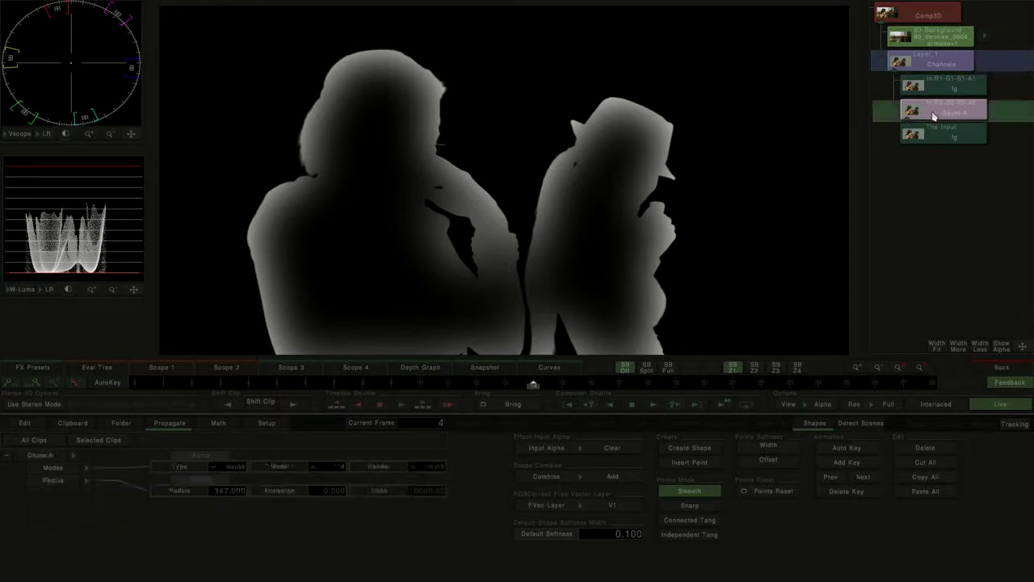
drag(210, 490, 383, 462)
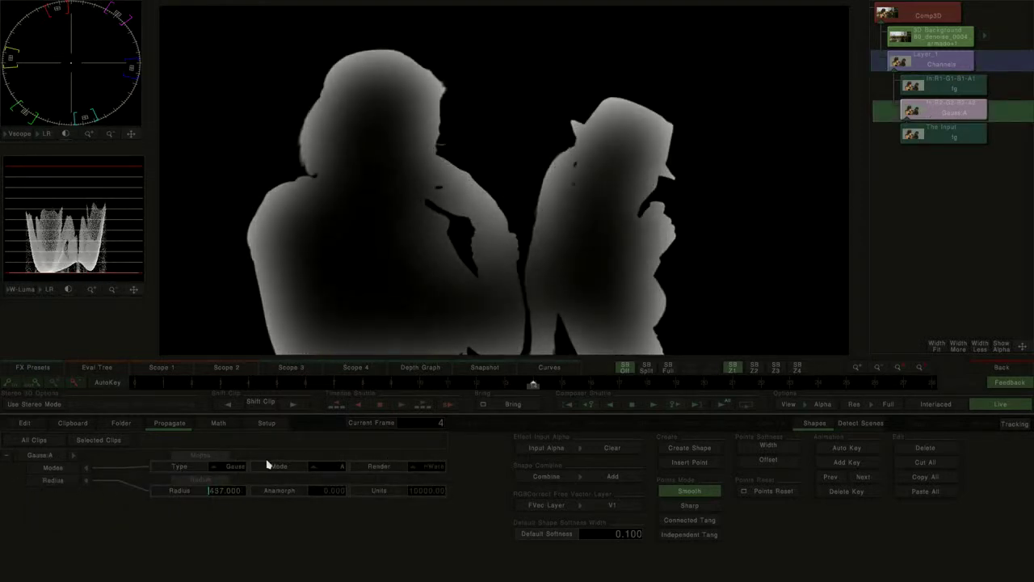
click(970, 65)
drag(185, 493, 223, 487)
click(984, 365)
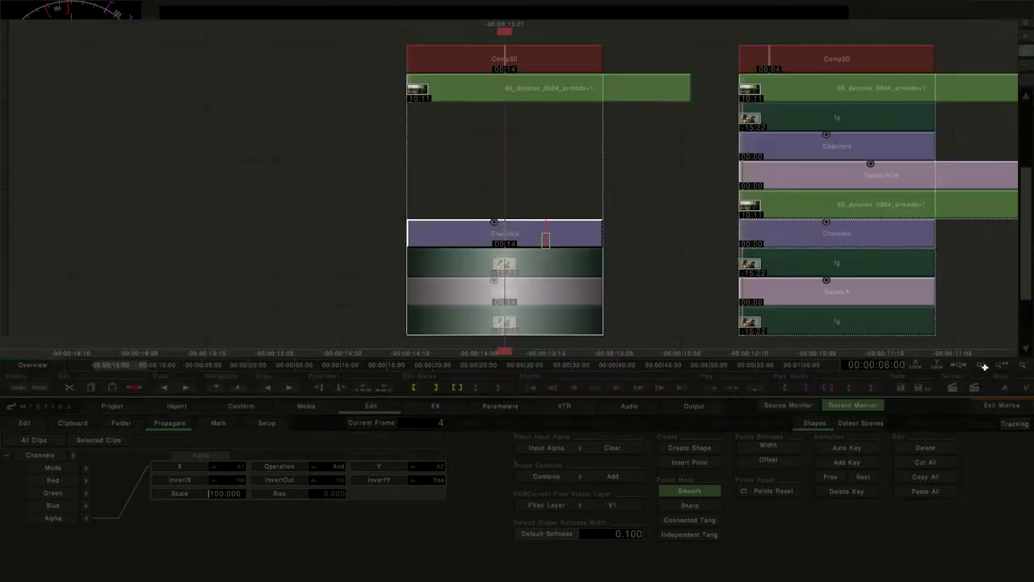
Clone the 60_denoise background clip directly above the Channels effect in the new stack.
click(669, 187)
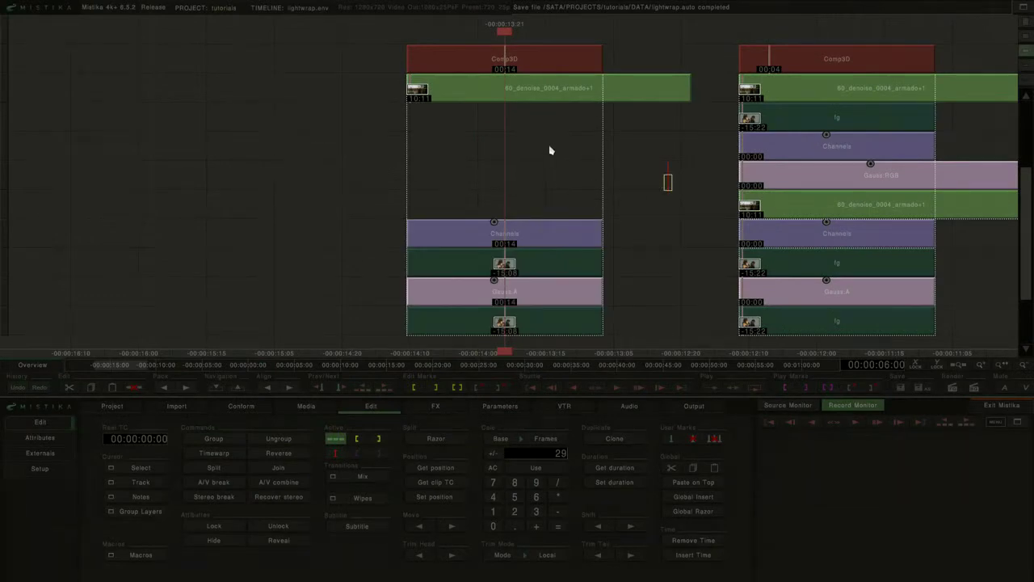
click(530, 93)
drag(535, 95, 535, 204)
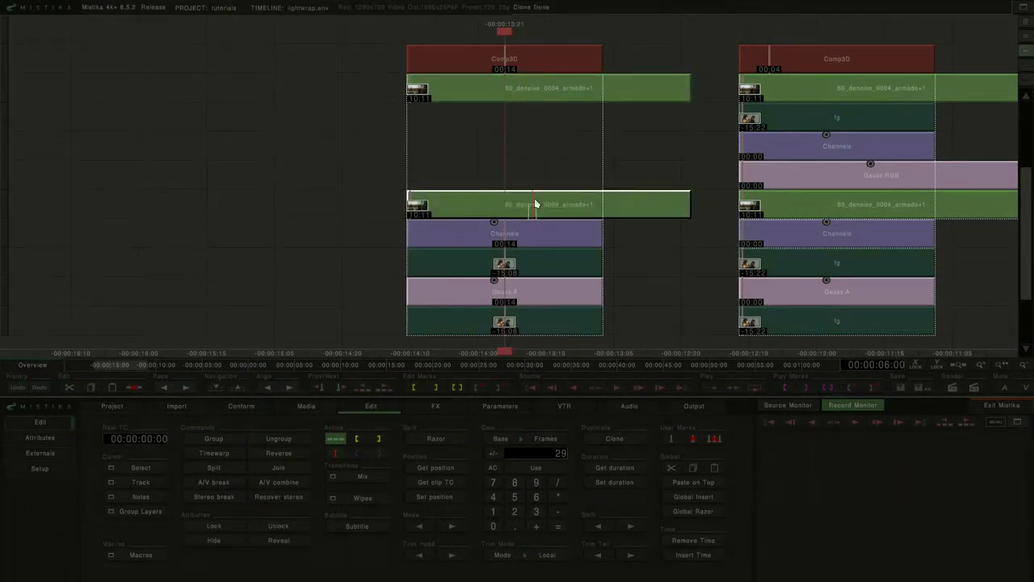
Apply a Gauss RGB effect to the cloned 60_denoise clip, and try its blur radius with the view set to RGBxA.
key(alt+g)
double_click(549, 177)
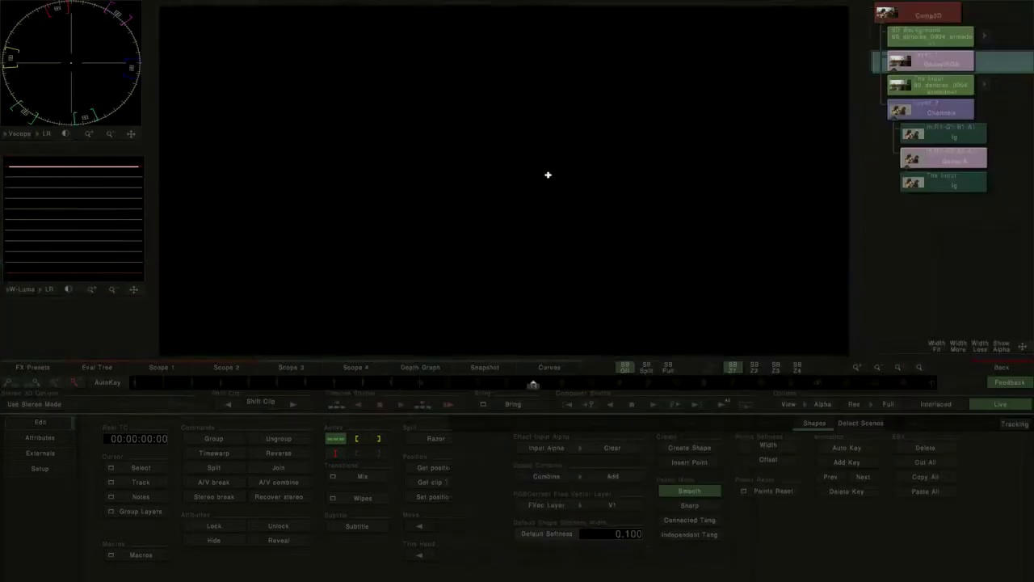
click(822, 402)
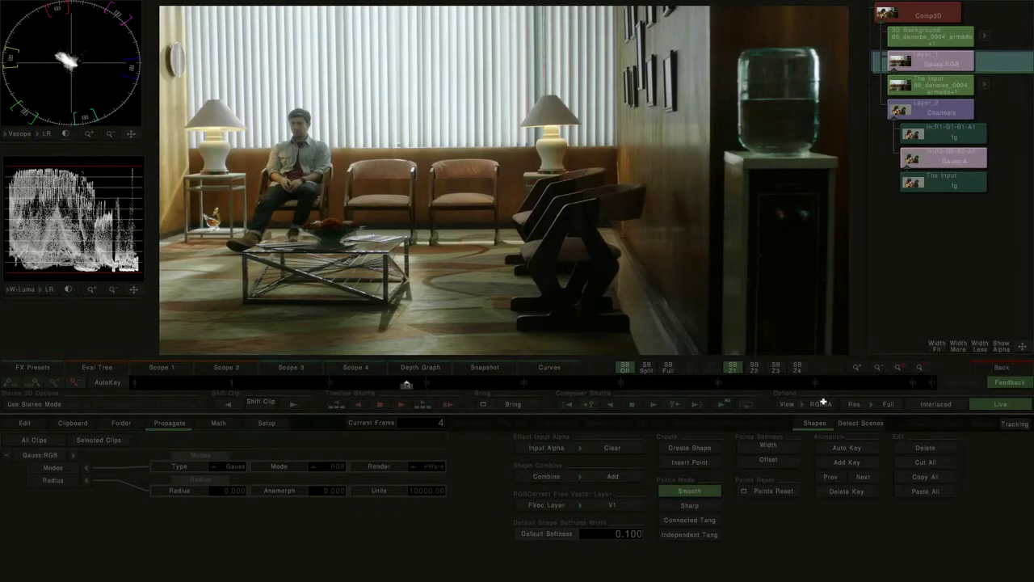
mouse_move(221, 490)
mouse_down()
mouse_move(284, 491)
mouse_move(215, 487)
mouse_up()
Compare the lower Channels effect's RGBxA image with its alpha matte, and return to the timeline.
click(958, 110)
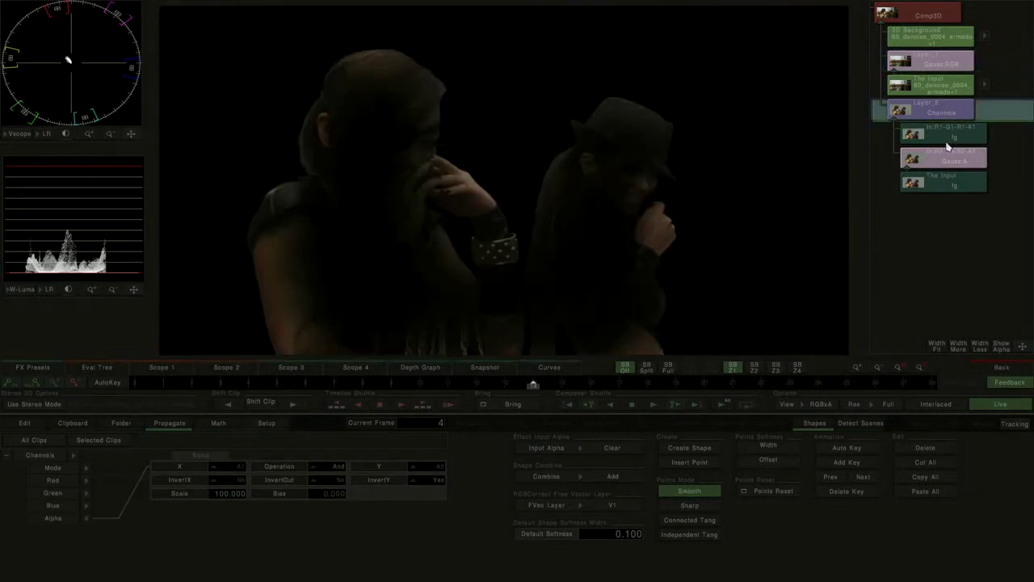
click(823, 403)
click(812, 371)
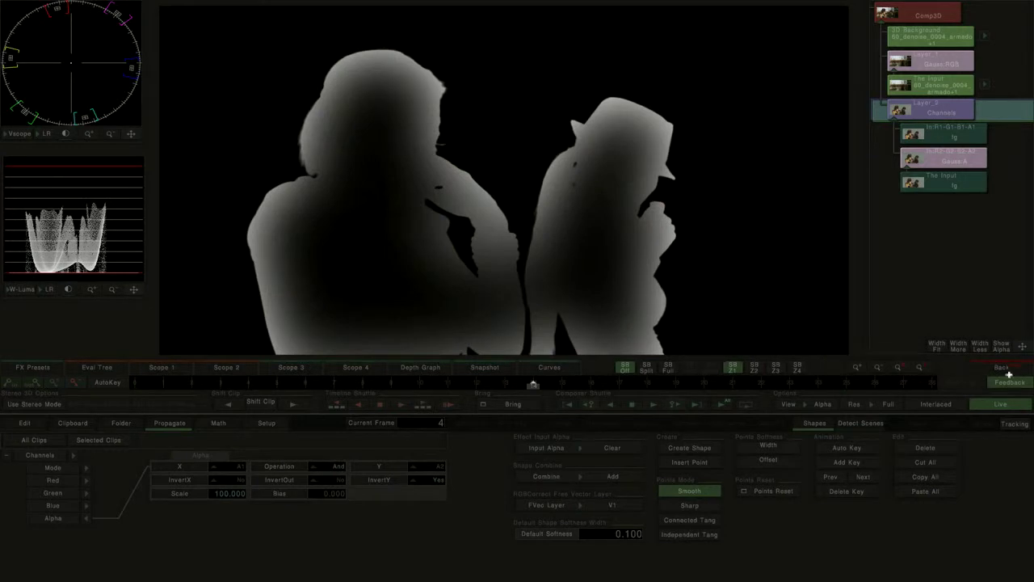
click(1008, 370)
Apply a Channels effect over the Gauss:RGB and lower Channels branches, and set its Alpha X input to A2.
click(559, 272)
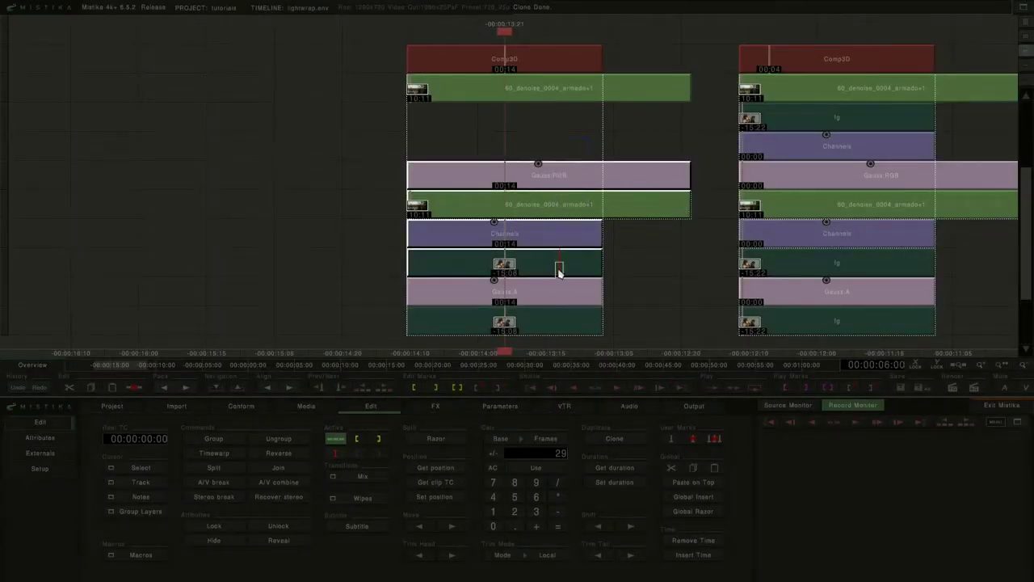
key(alt+c)
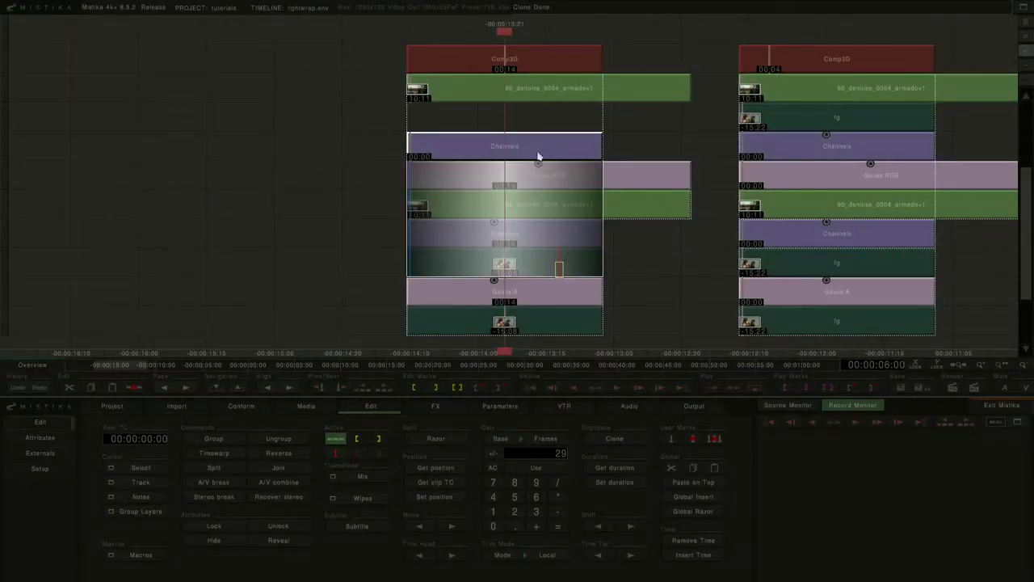
double_click(542, 146)
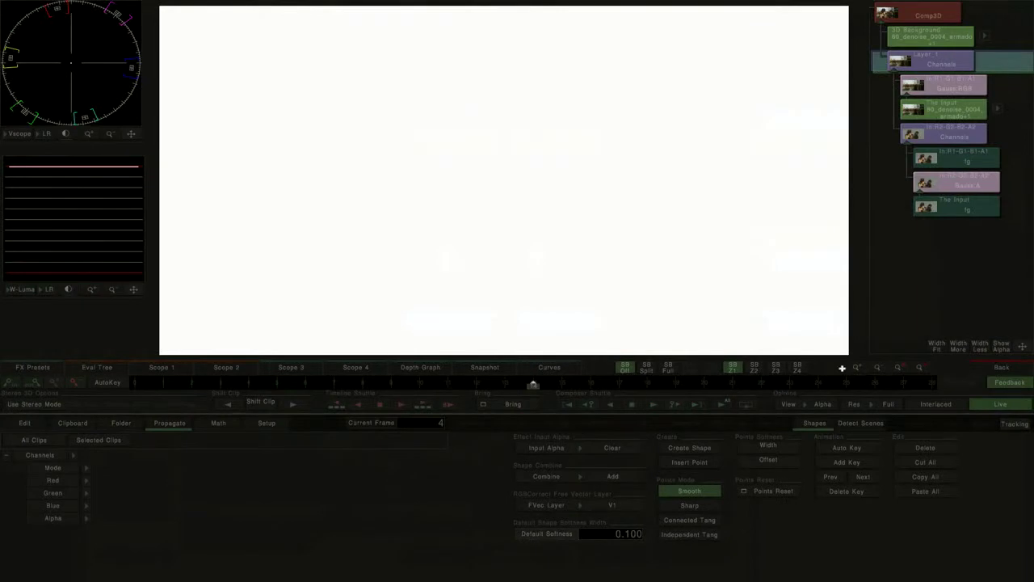
click(88, 519)
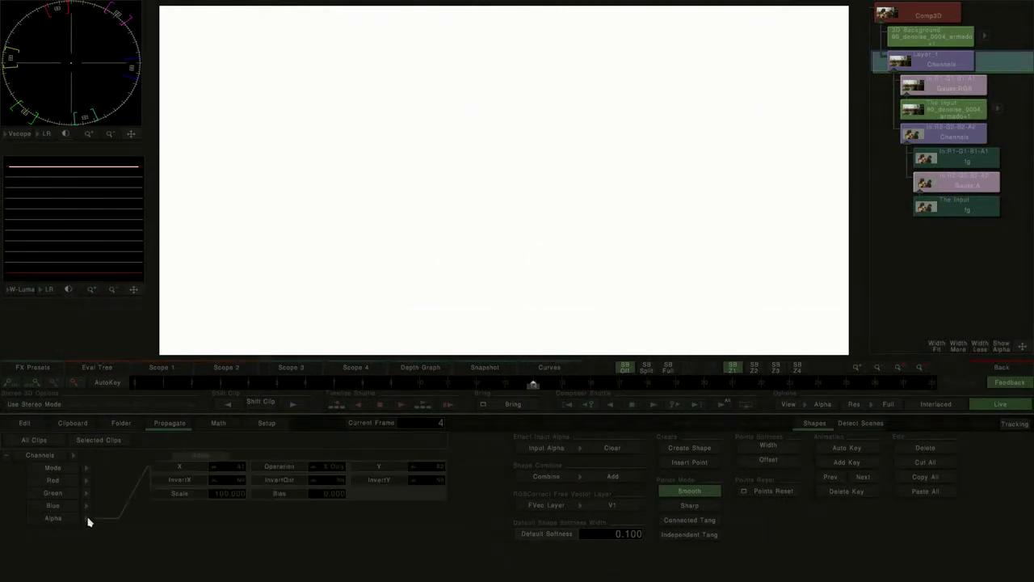
click(226, 467)
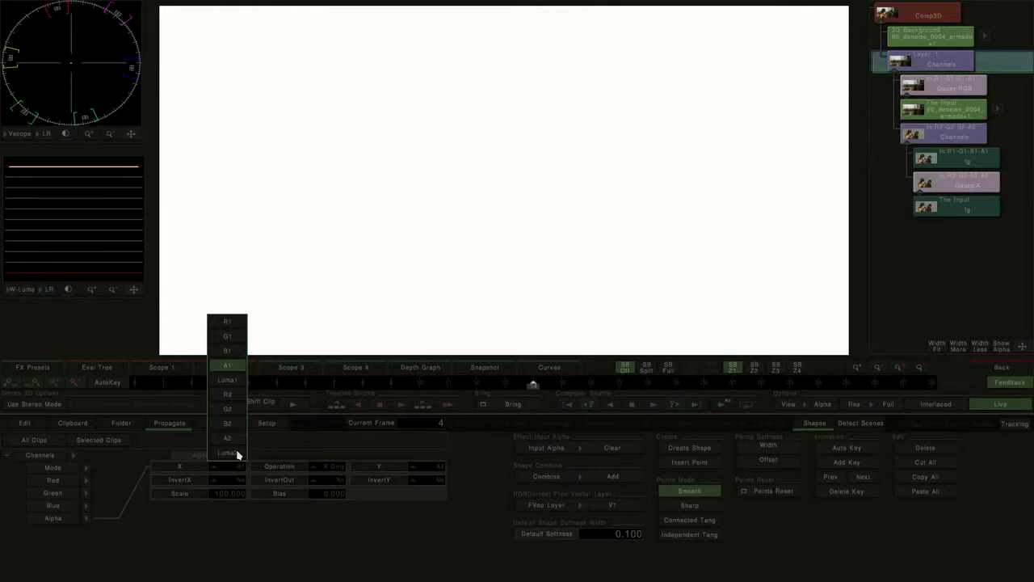
click(237, 438)
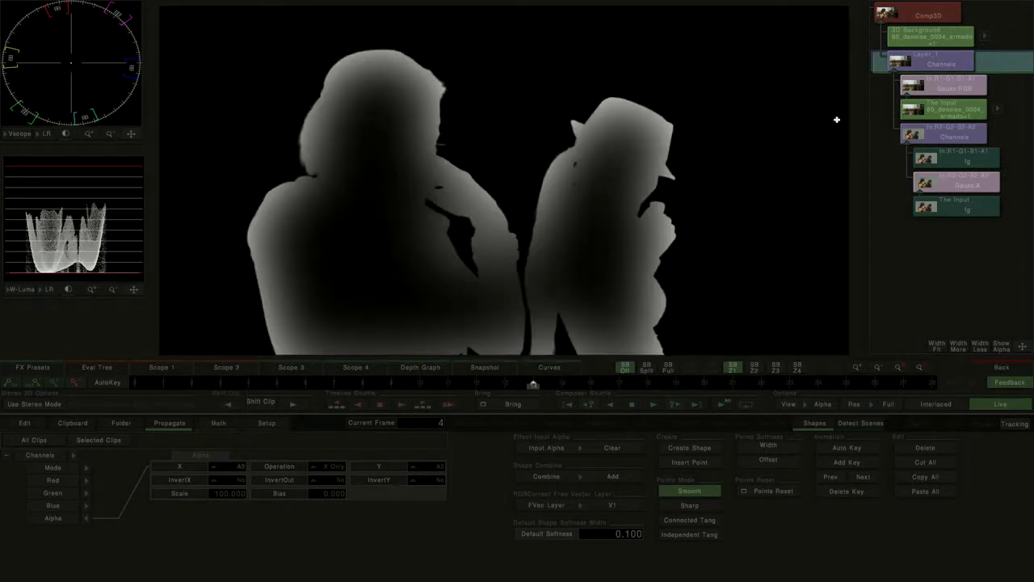
Check the Gauss:RGB, lower Channels and upper Channels outputs in the RGBxA view.
click(935, 85)
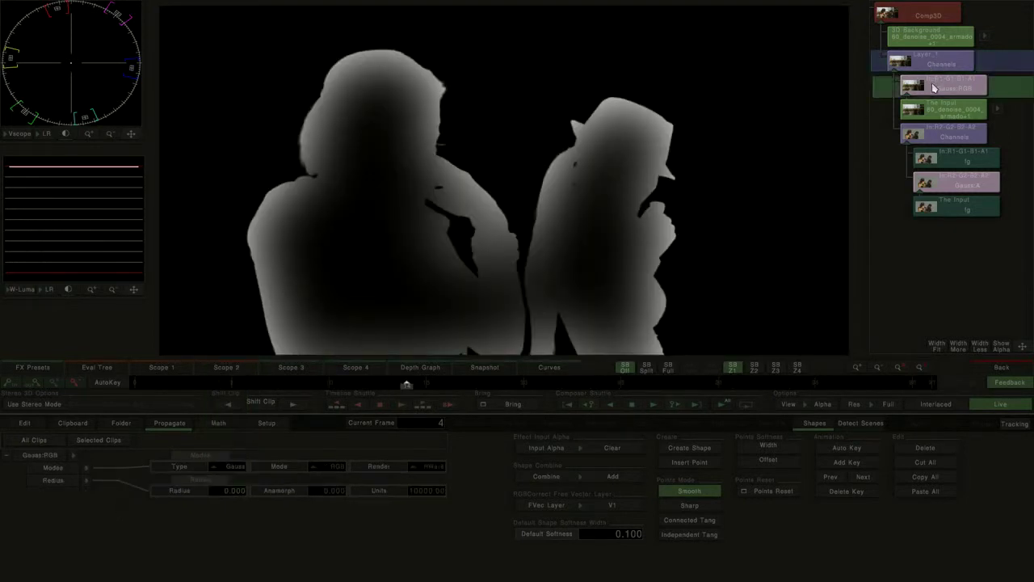
click(823, 405)
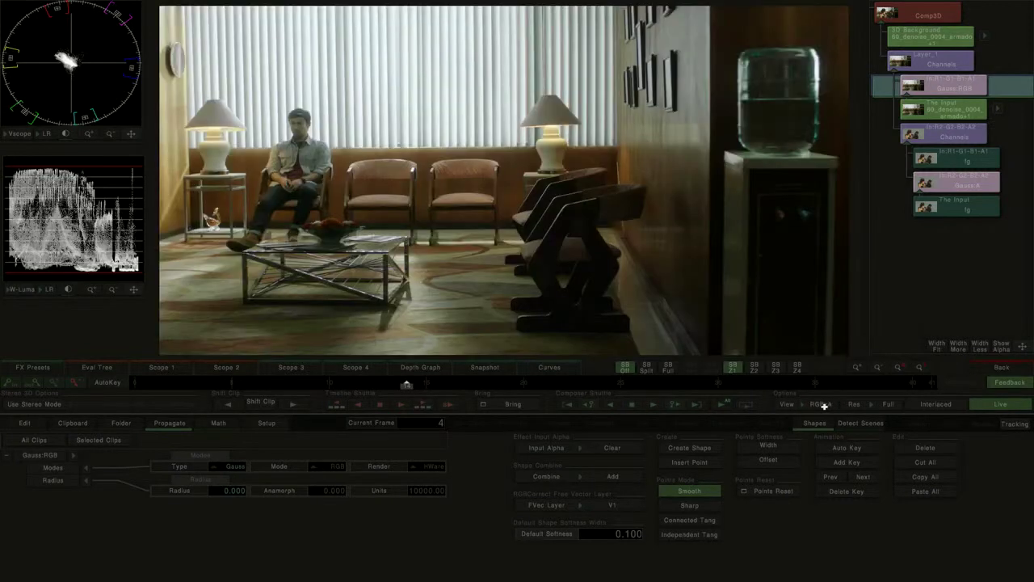
click(948, 142)
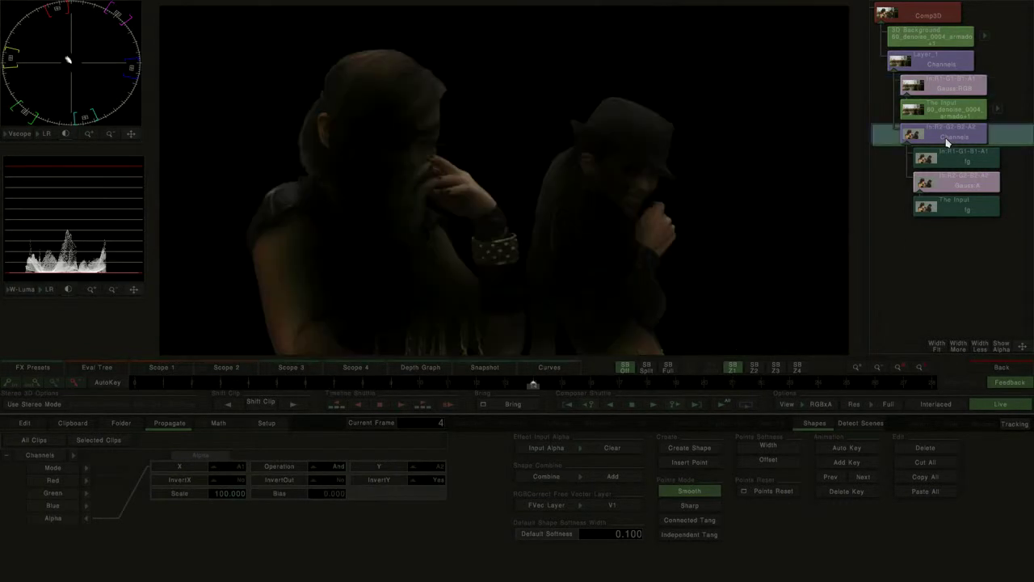
click(961, 67)
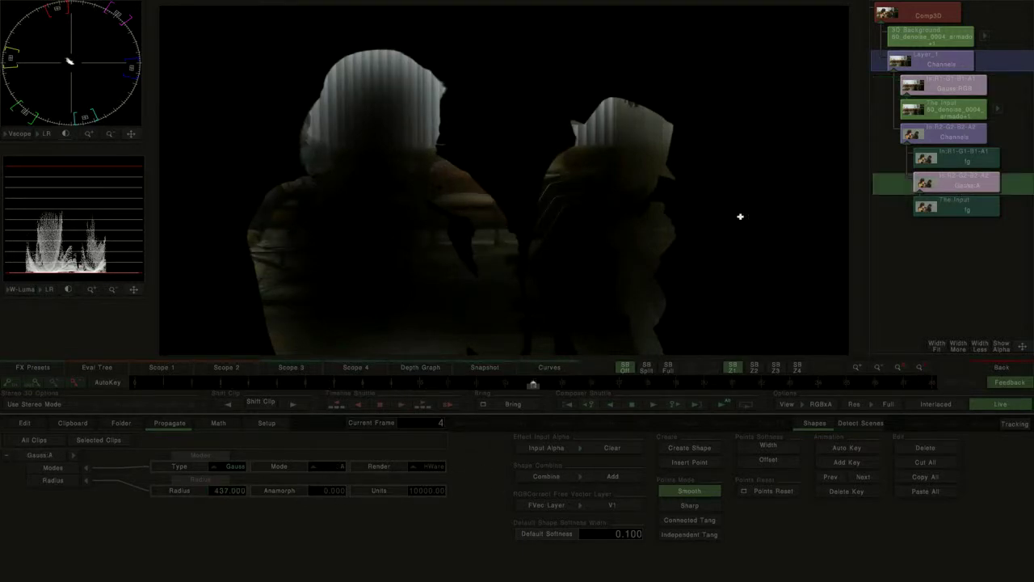
Set the Gauss:A blur radius to 424 while viewing the upper Channels result, and return to the timeline.
drag(230, 488, 0, 477)
mouse_move(223, 492)
mouse_down()
mouse_move(145, 487)
mouse_move(334, 488)
mouse_move(229, 482)
mouse_up()
click(1005, 366)
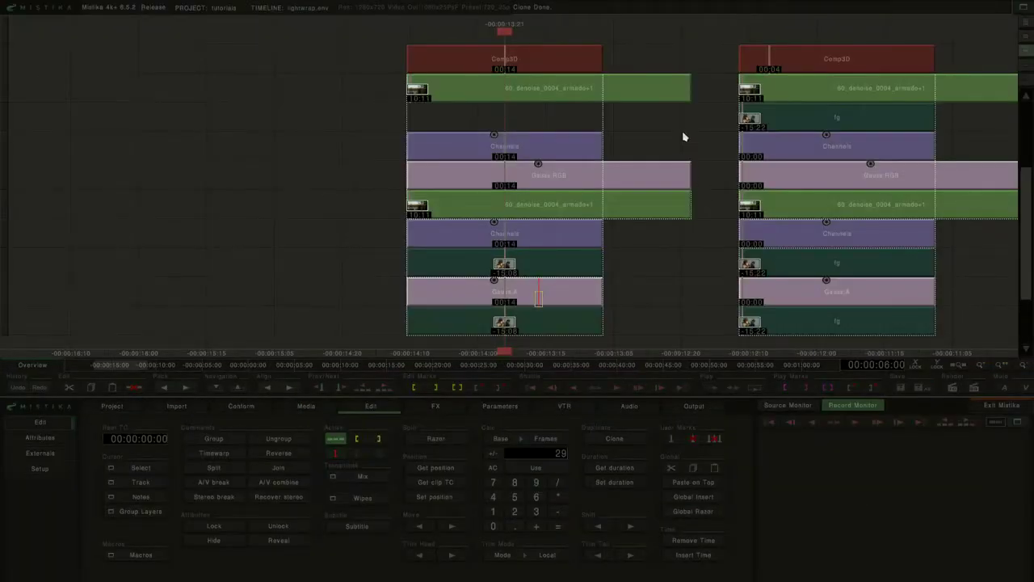
Clone the bottom fg clip into the gap below the top background clip, and open the Comp3D effect.
click(553, 326)
drag(572, 329, 579, 119)
double_click(542, 54)
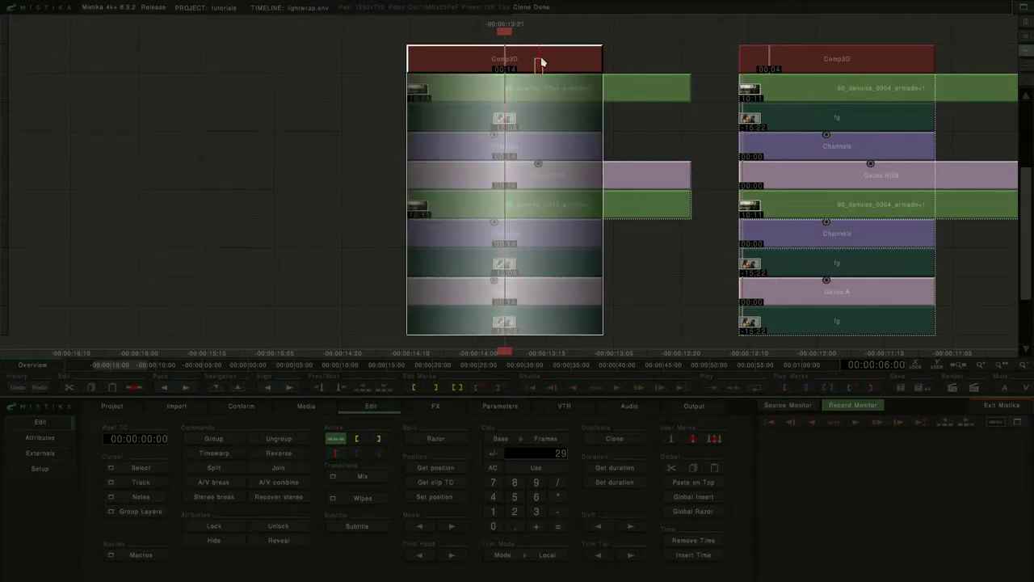
Inspect the Comp3D inputs one by one: the background, the fg layer and the Channels light wrap layer.
click(929, 38)
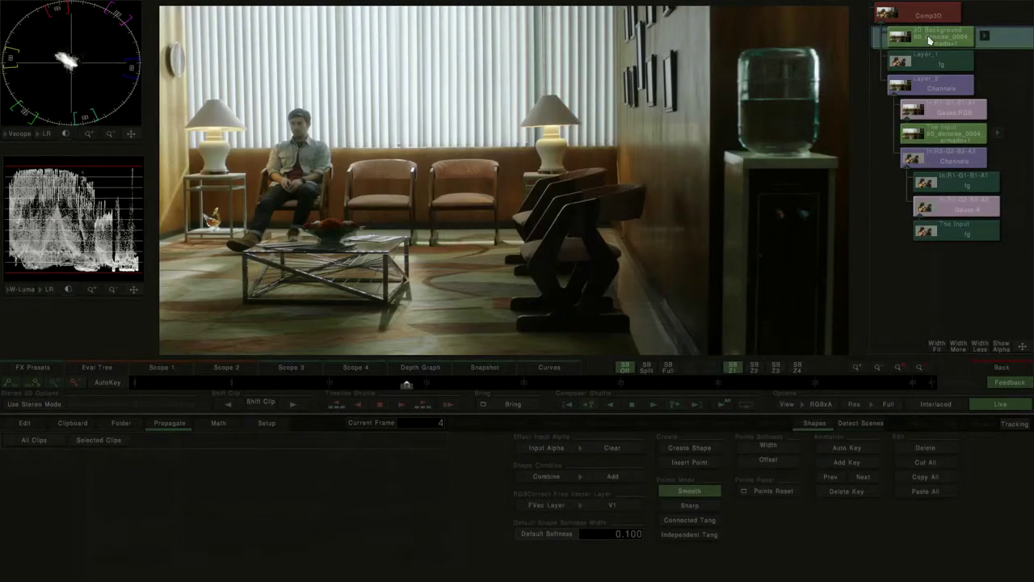
click(926, 69)
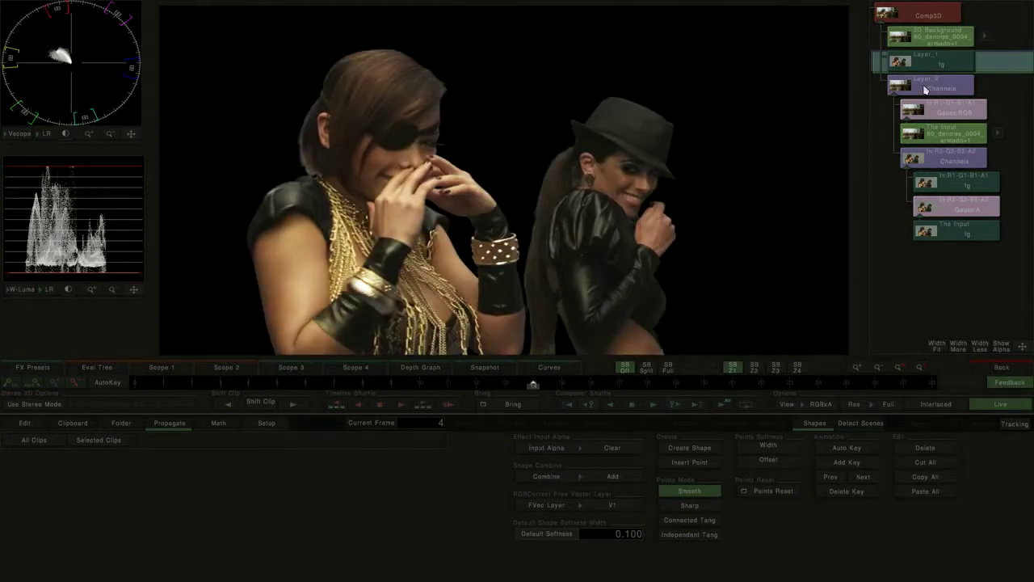
click(926, 87)
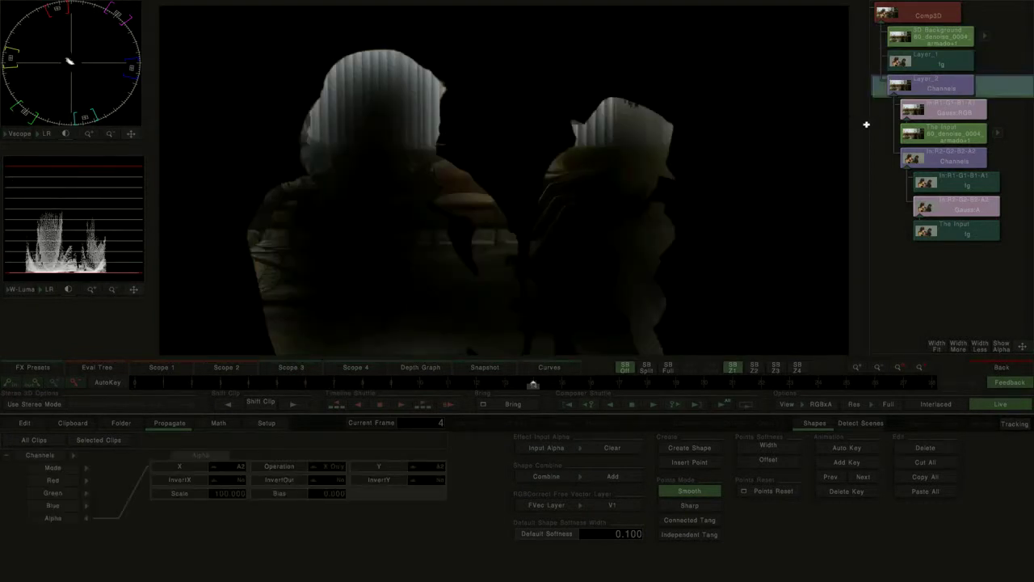
Set the Gauss:RGB blur radius to 54, and view the full Comp3D composite in RGB.
click(972, 113)
drag(223, 496, 522, 485)
click(821, 404)
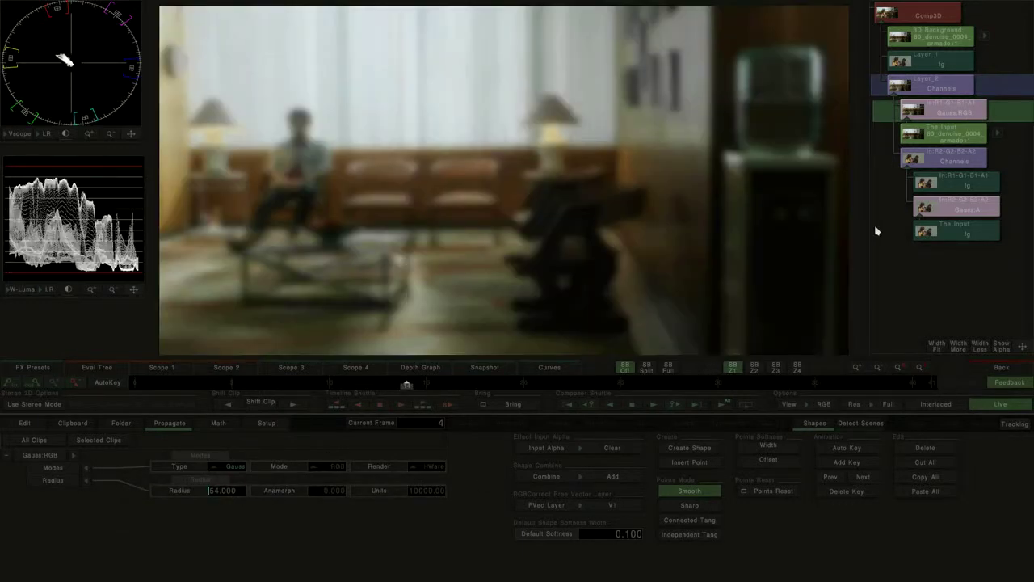
click(929, 17)
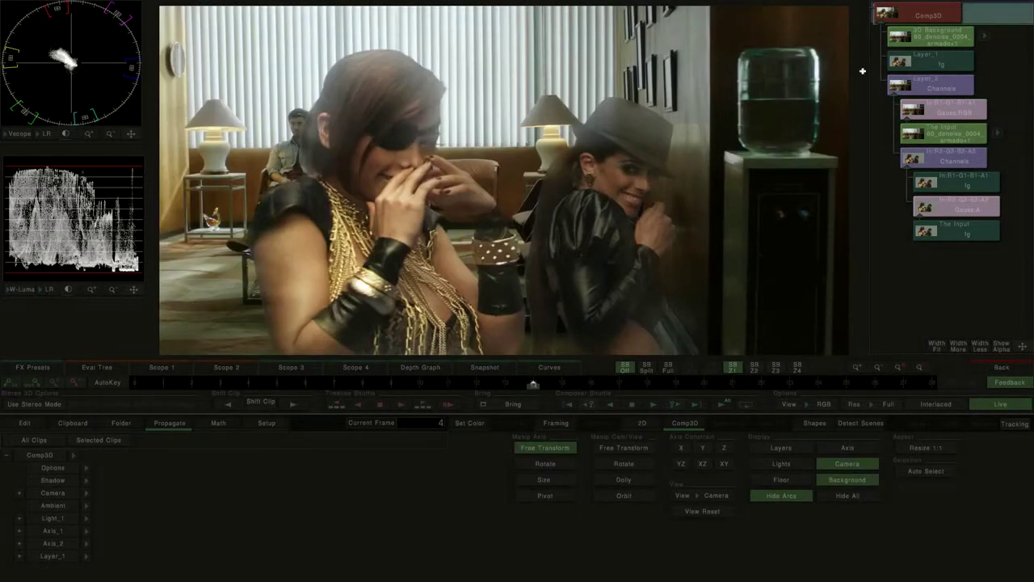
Compare the composite with a Gauss:RGB radius of 0, and set the radius to 48.
click(963, 114)
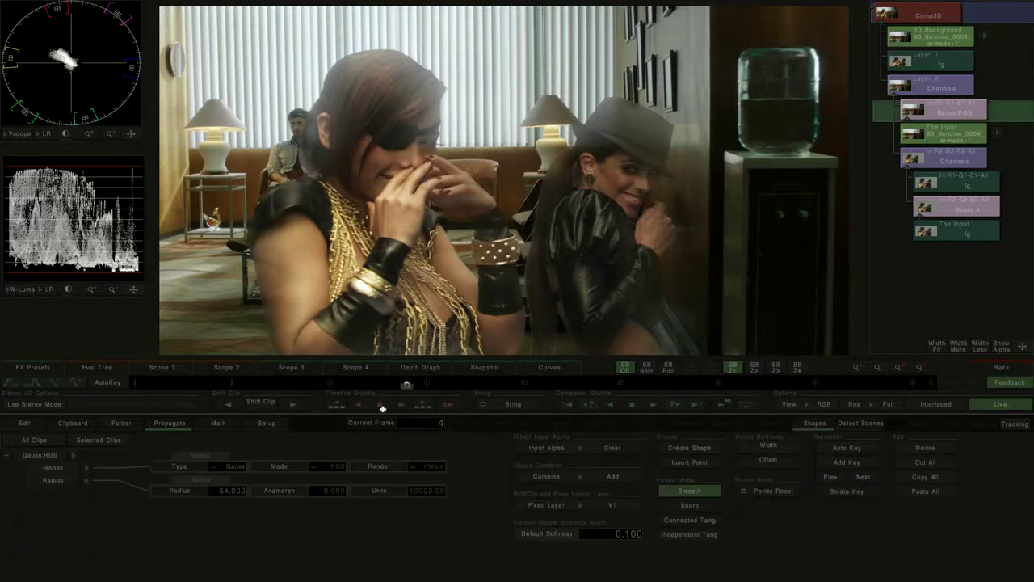
drag(225, 495, 127, 486)
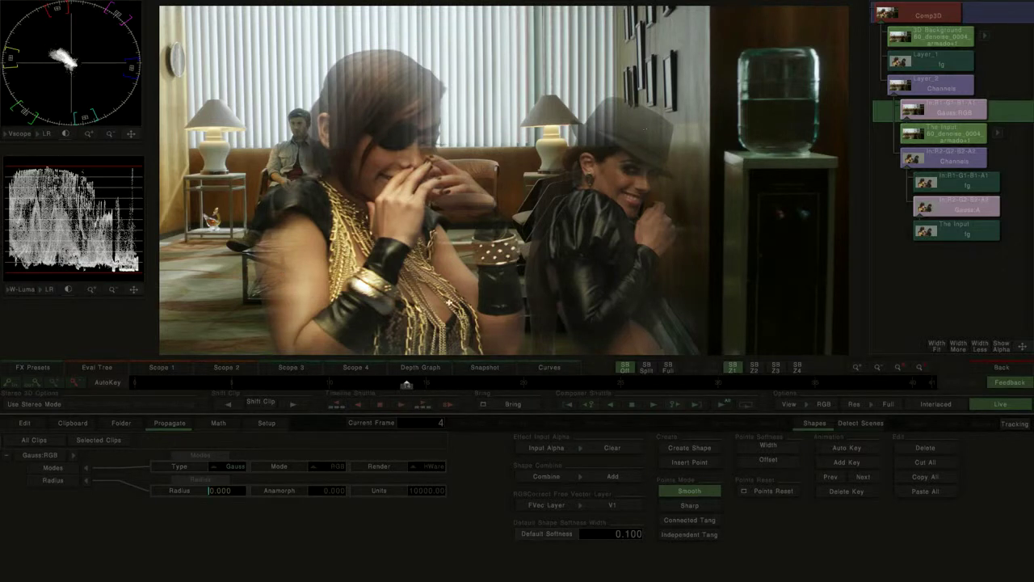
drag(227, 495, 501, 492)
Reduce the Gauss:A blur radius, and try the lower Channels effect's Alpha Scale, leaving it at 100.
click(947, 212)
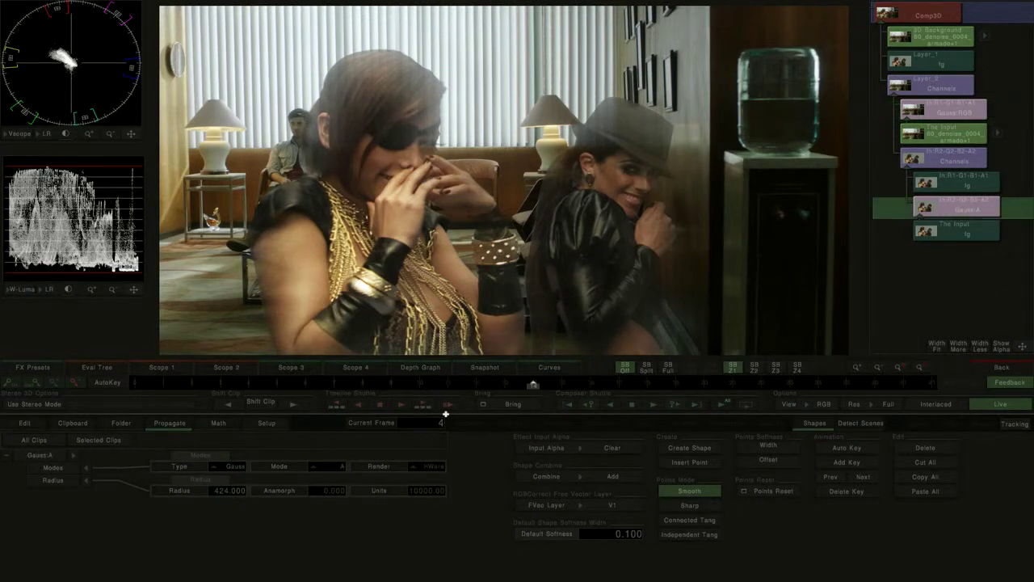
drag(213, 491, 59, 479)
click(906, 165)
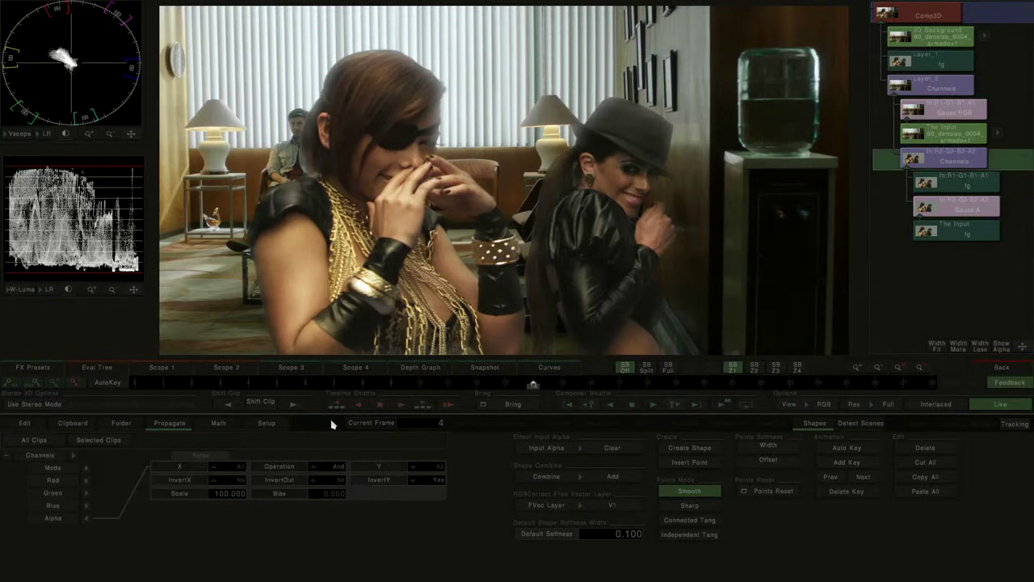
mouse_move(236, 493)
mouse_down()
mouse_move(194, 499)
mouse_move(300, 498)
mouse_move(224, 496)
mouse_up()
Set the Gauss:RGB blur radius to 68 while examining the foreground woman's edges up close.
scroll(533, 180, up, 5)
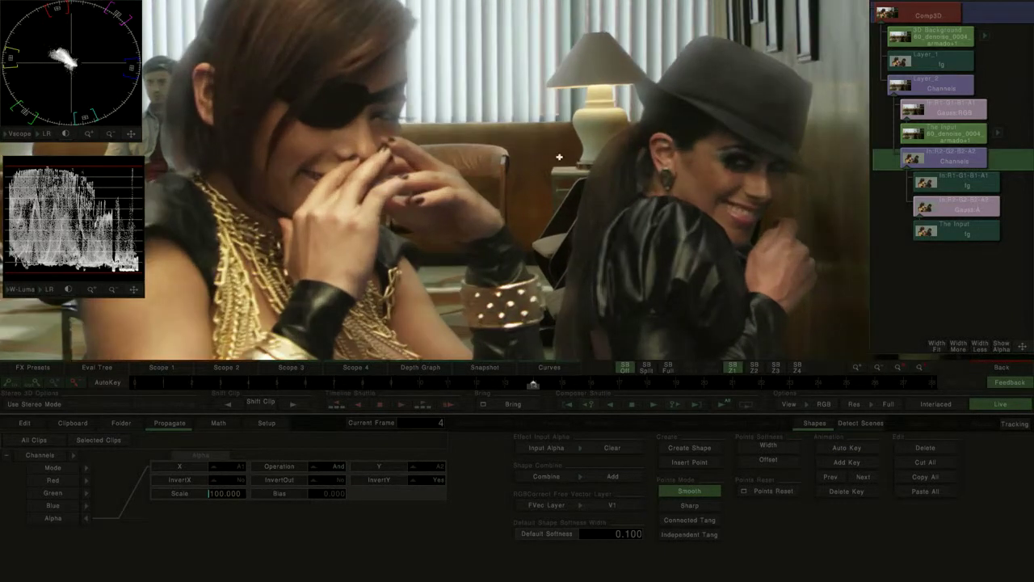
drag(560, 70, 712, 155)
click(985, 107)
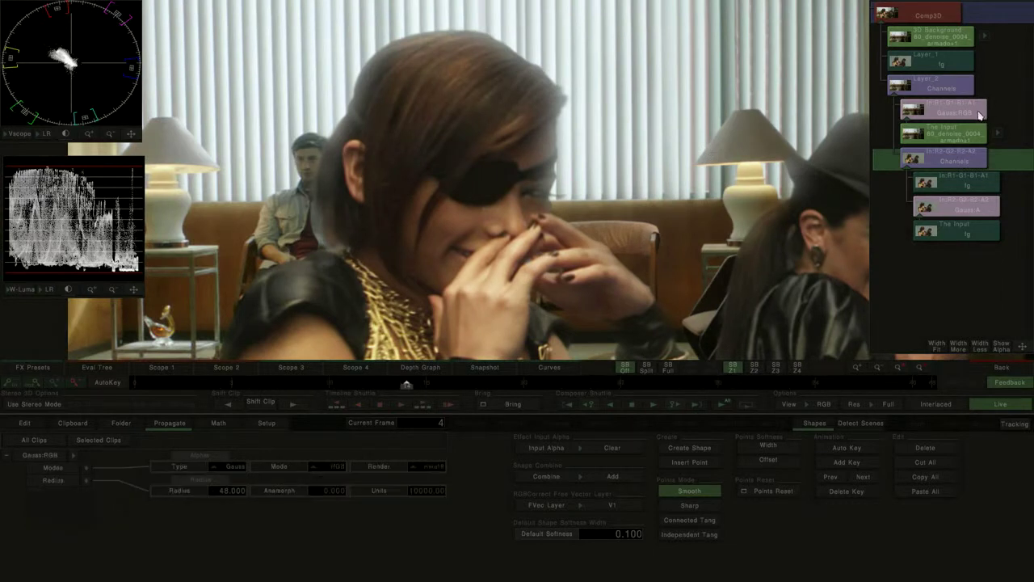
mouse_move(228, 494)
mouse_down()
mouse_move(189, 492)
mouse_move(230, 491)
mouse_up()
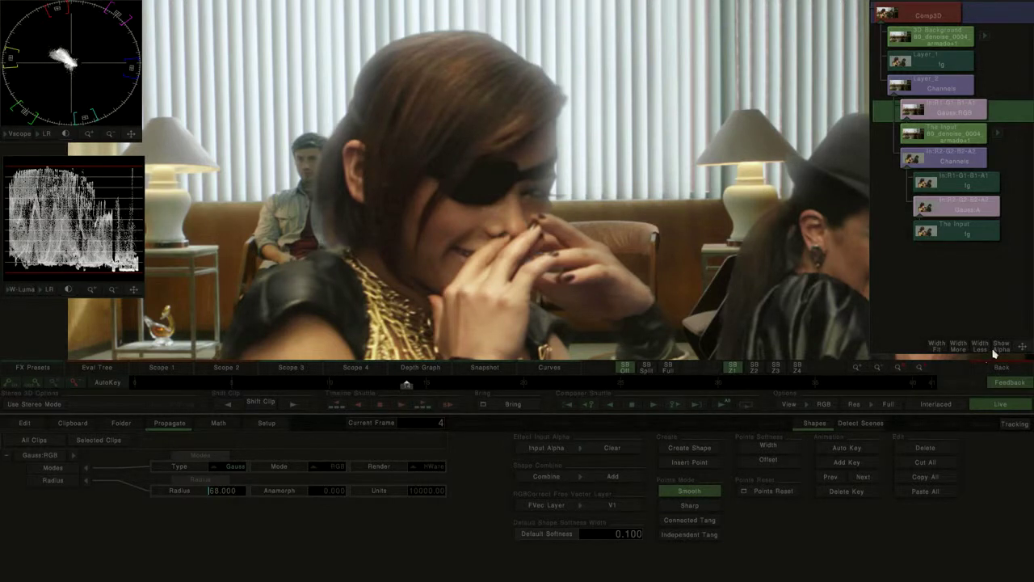
Return to the timeline and clone the complete light wrap stack beside the original.
click(998, 371)
click(659, 254)
mouse_move(236, 241)
mouse_down()
mouse_move(510, 229)
mouse_move(524, 199)
mouse_move(653, 89)
mouse_move(736, 332)
mouse_move(737, 315)
mouse_move(421, 307)
mouse_move(445, 307)
mouse_up()
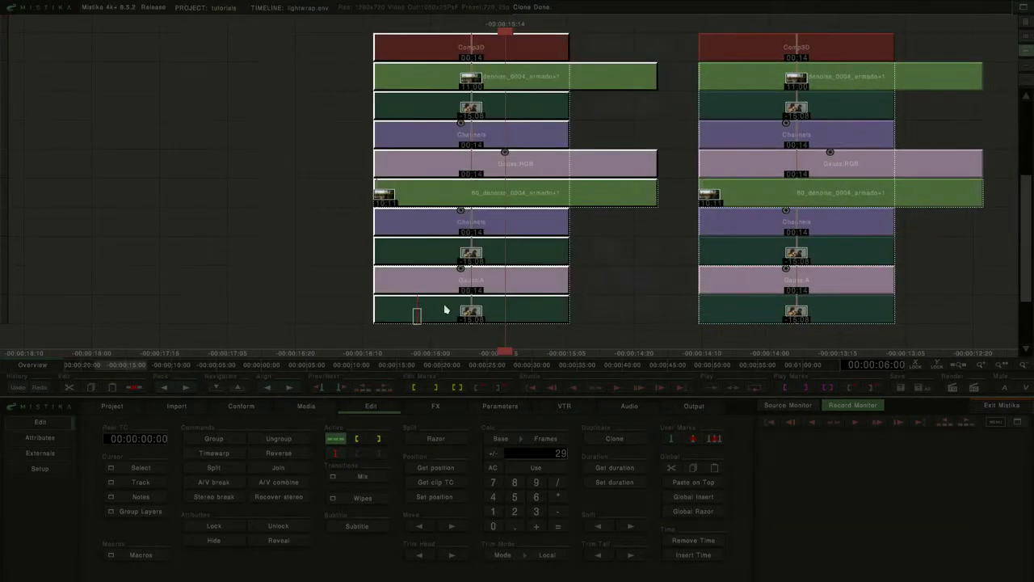
Replace the fg clip under Gauss:A in the cloned stack with a Dummy 1 clip.
click(514, 316)
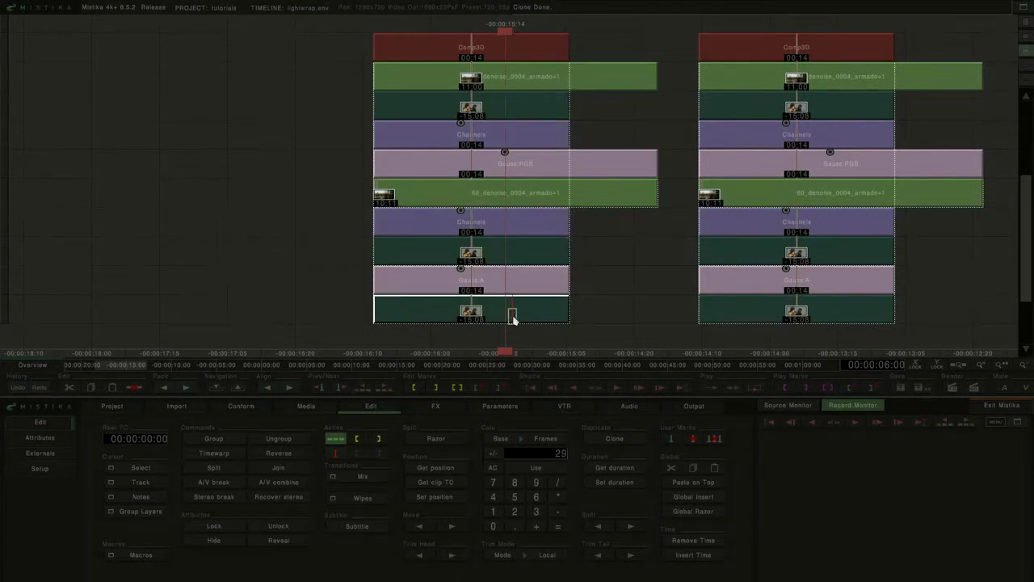
text(1d)
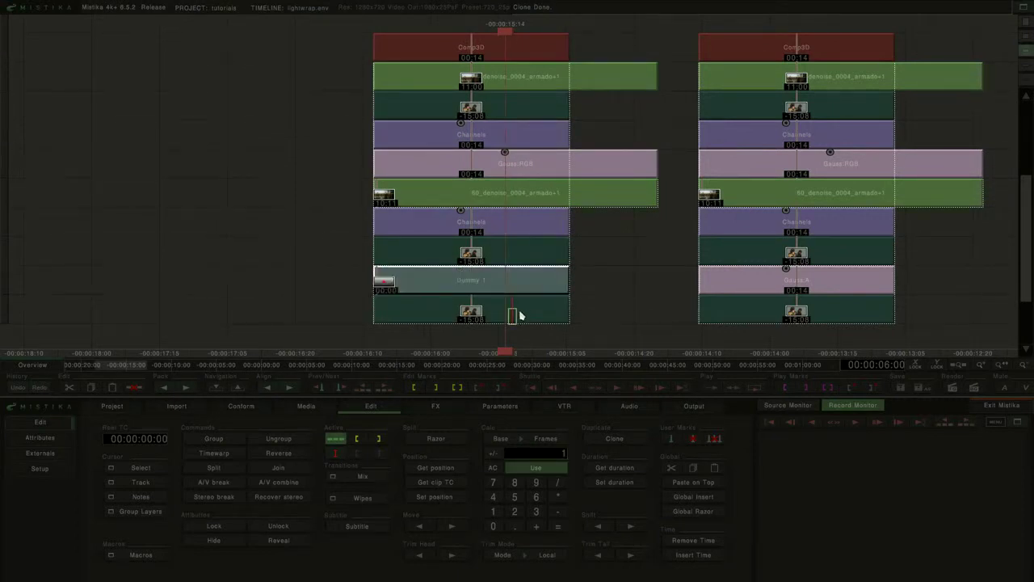
click(519, 316)
key(Delete)
click(520, 288)
Replace the fg clips under the lower Channels effect and the top background with Dummy 1 clips, keeping an fg clip beneath the stack.
click(512, 257)
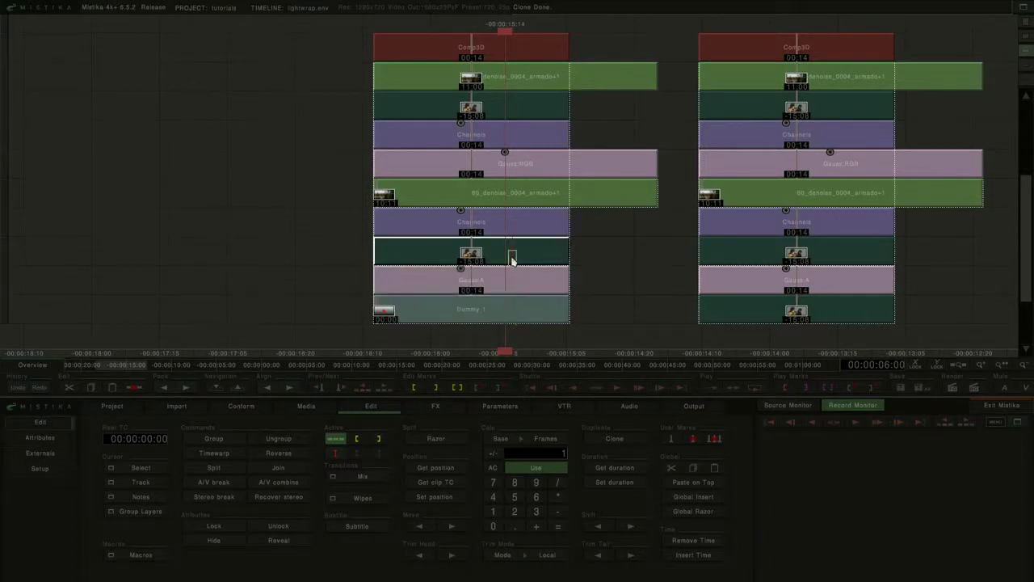
key(Delete)
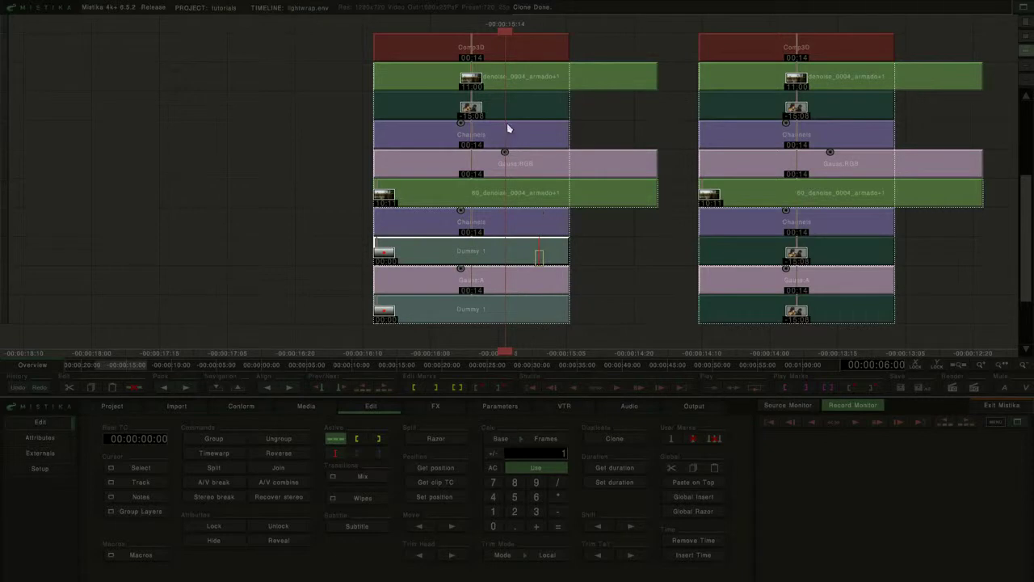
drag(506, 106, 549, 106)
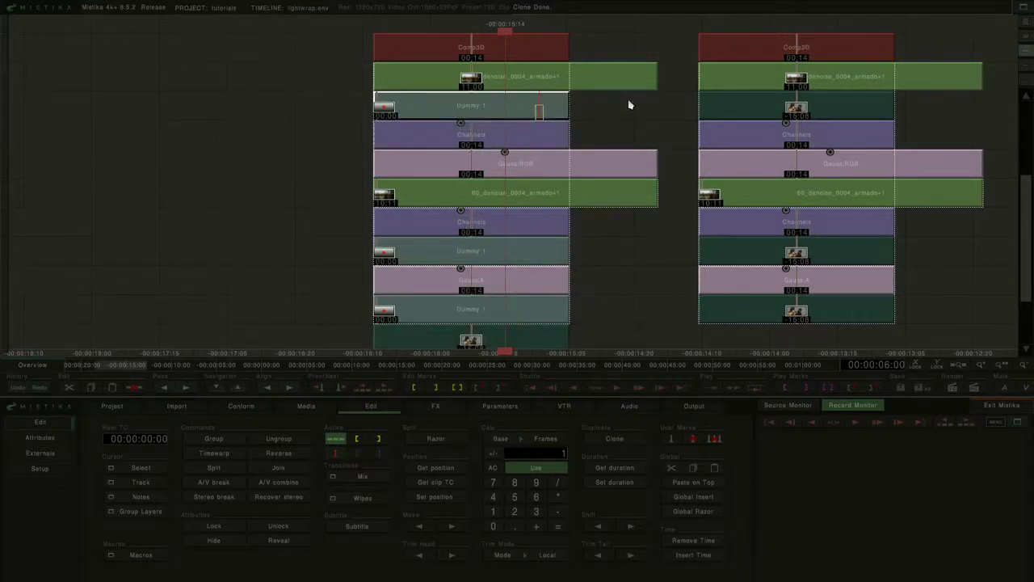
Replace the top background clip under Comp3D in the cloned stack with a Dummy 2 clip.
click(618, 81)
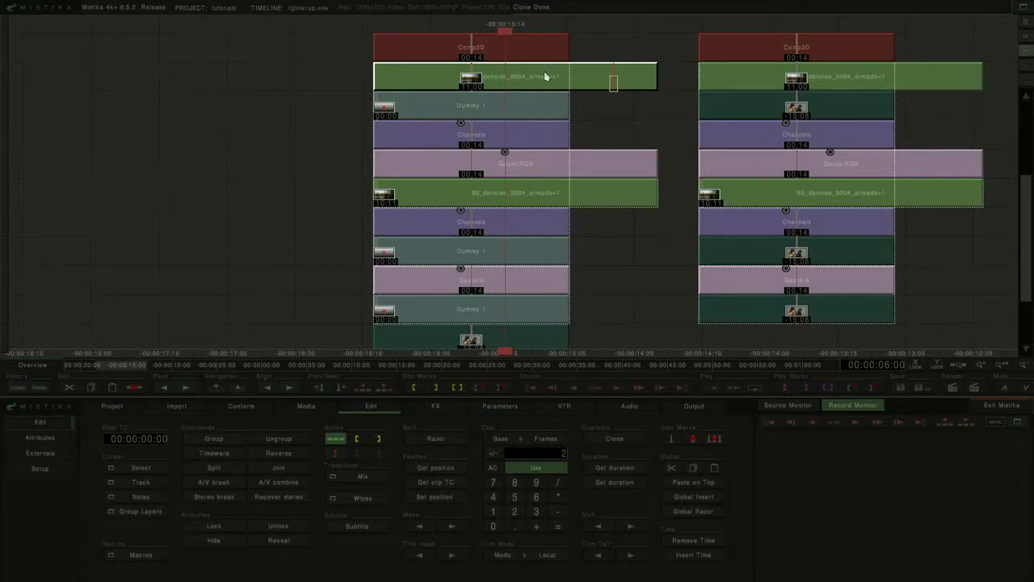
key(ctrl+d)
click(581, 79)
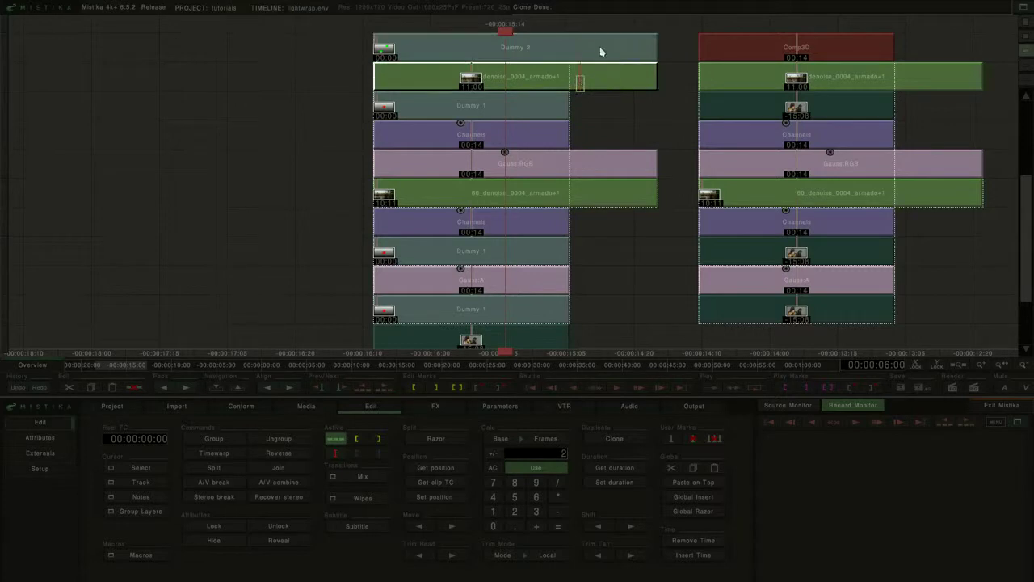
key(Delete)
drag(610, 50, 609, 78)
Move the background clip under Gauss:RGB beneath the cloned stack and fill its place with a copy of Dummy 2.
click(584, 201)
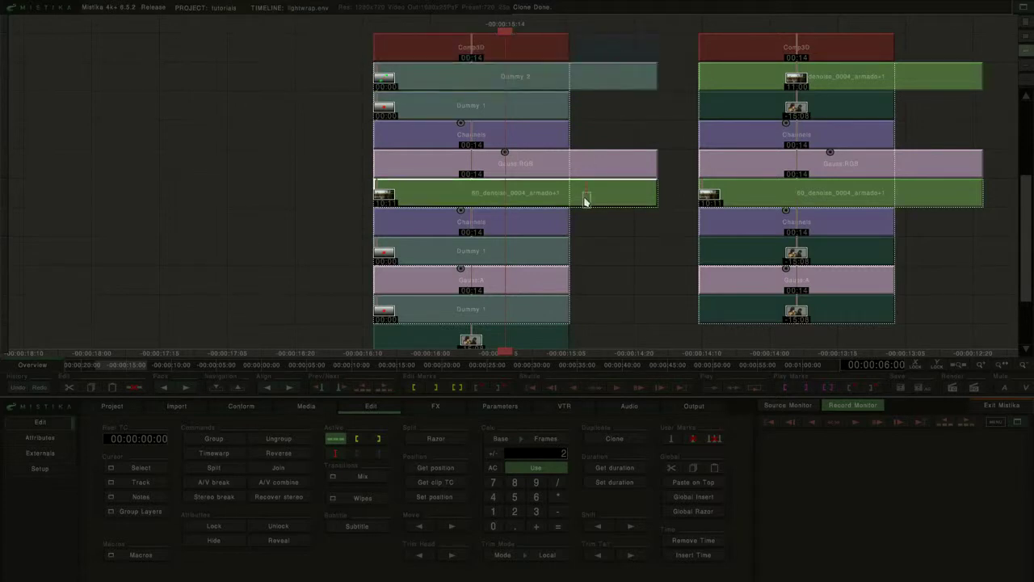
drag(617, 203, 619, 342)
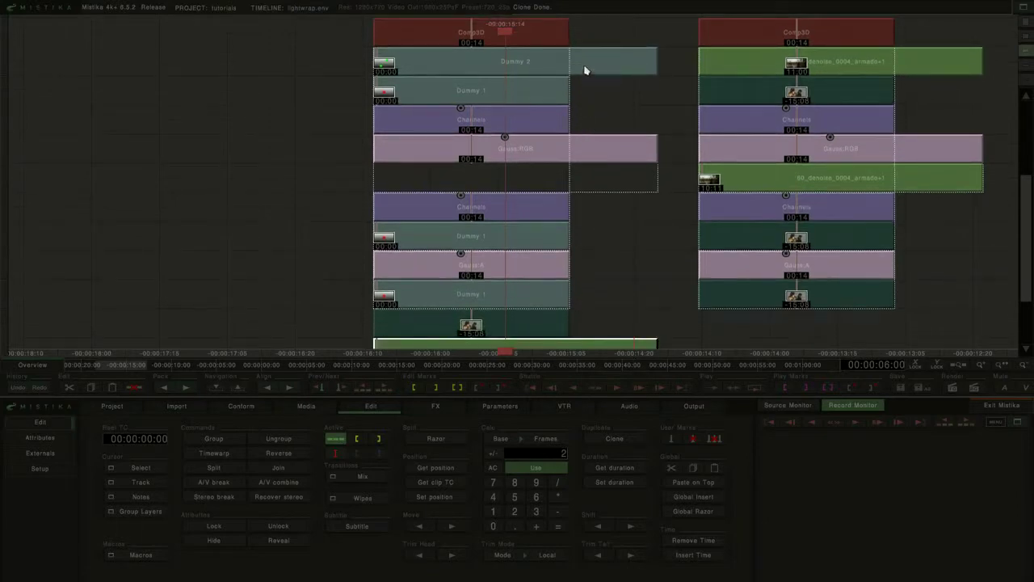
click(585, 68)
drag(609, 65, 587, 180)
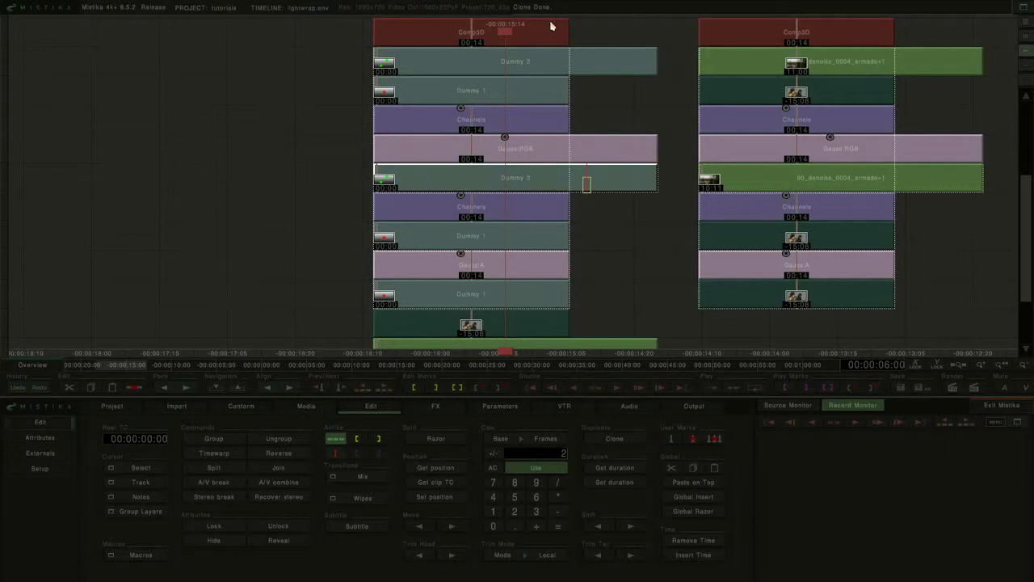
Group the cloned effect stack with its dummies, and line up the group above the fg and background clips.
click(537, 41)
drag(615, 32, 624, 167)
key(d)
drag(614, 34, 478, 296)
key(g)
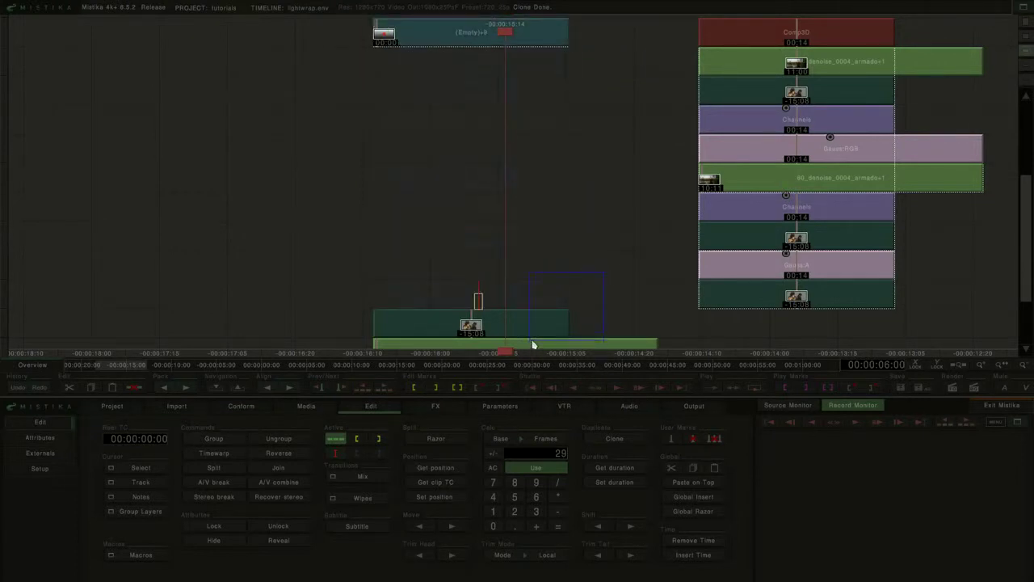
drag(535, 346, 547, 169)
drag(545, 39, 546, 95)
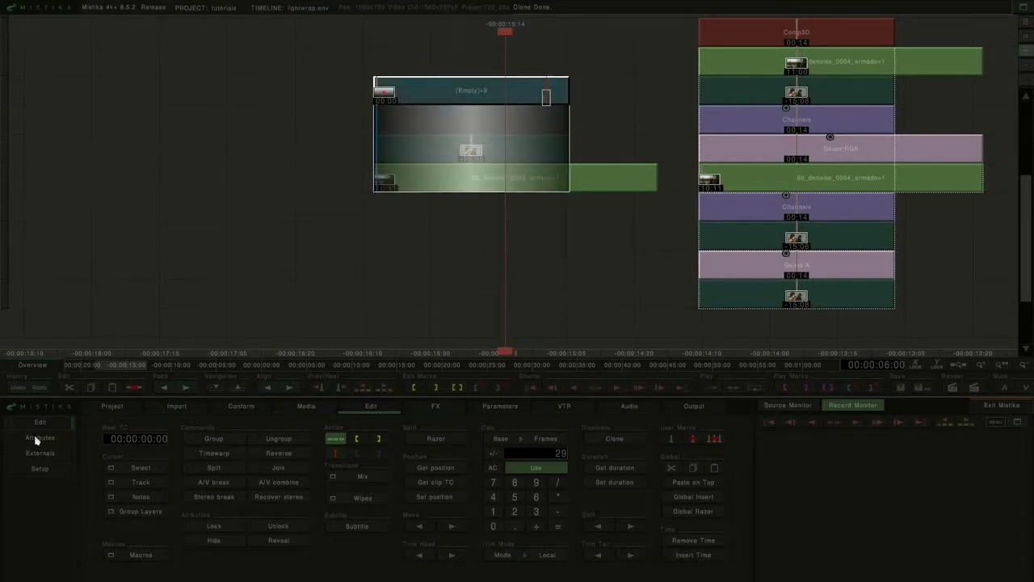
Rename the grouped stack as lightwrap in its clip attributes.
click(36, 438)
click(166, 436)
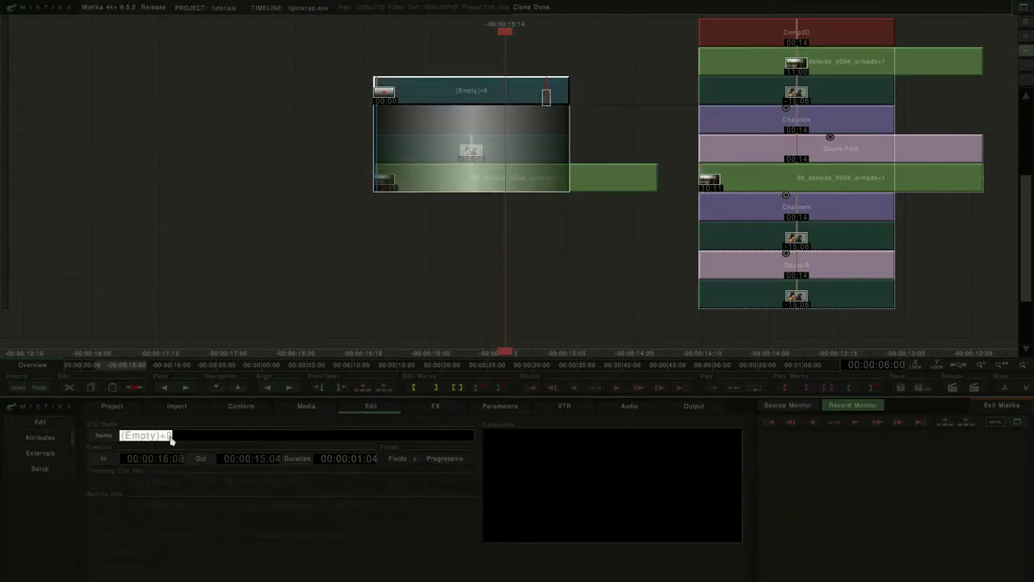
key(BackSpace)
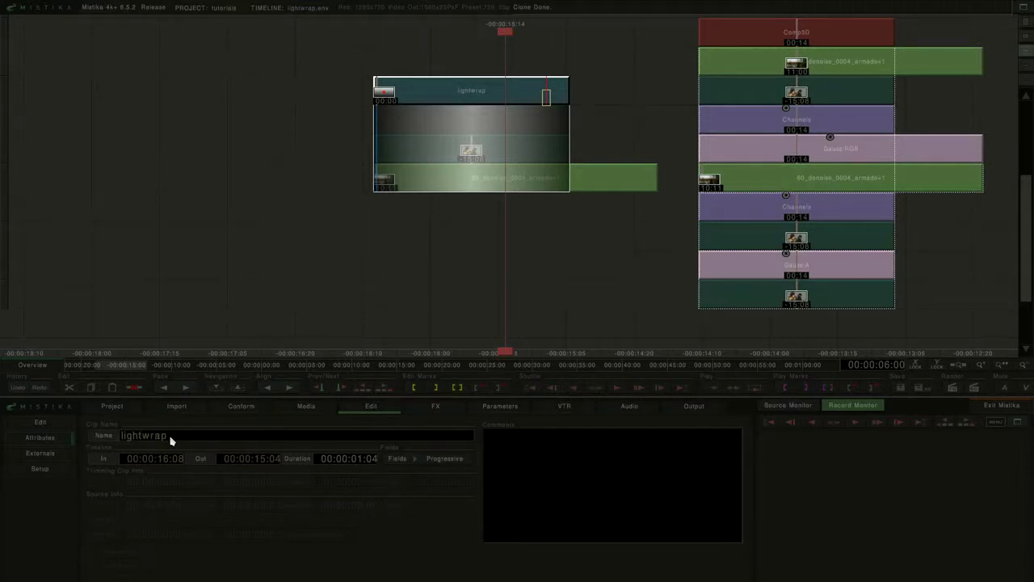
click(53, 434)
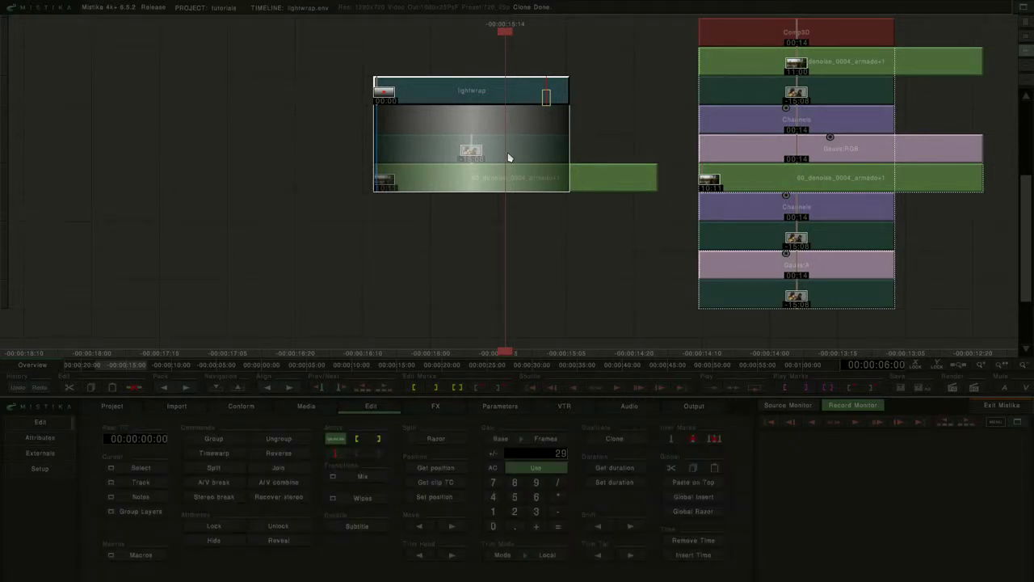
Open the lightwrap group's effect tree and set the Gauss:A blur radius to 164.
double_click(503, 98)
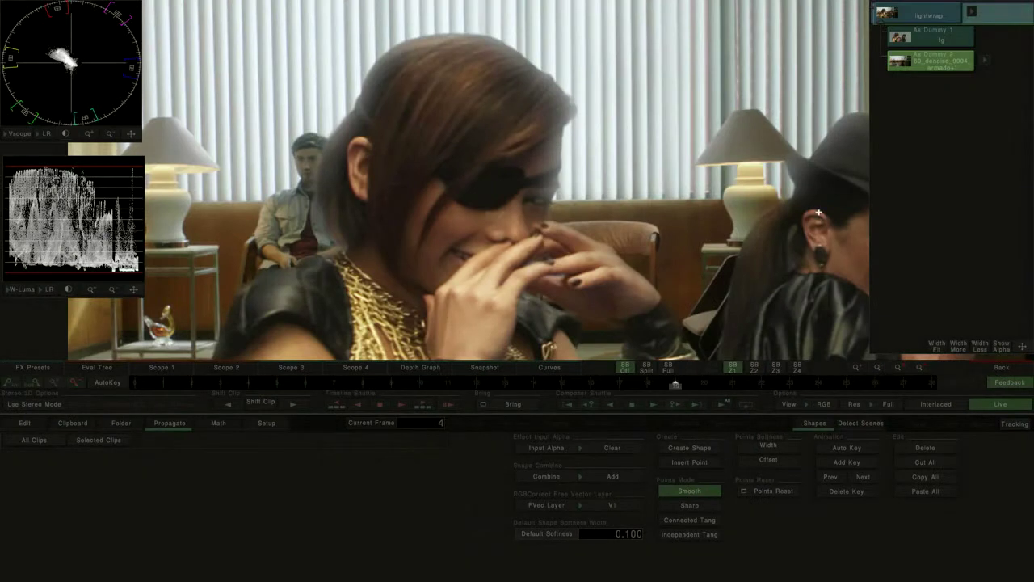
scroll(603, 247, down, 5)
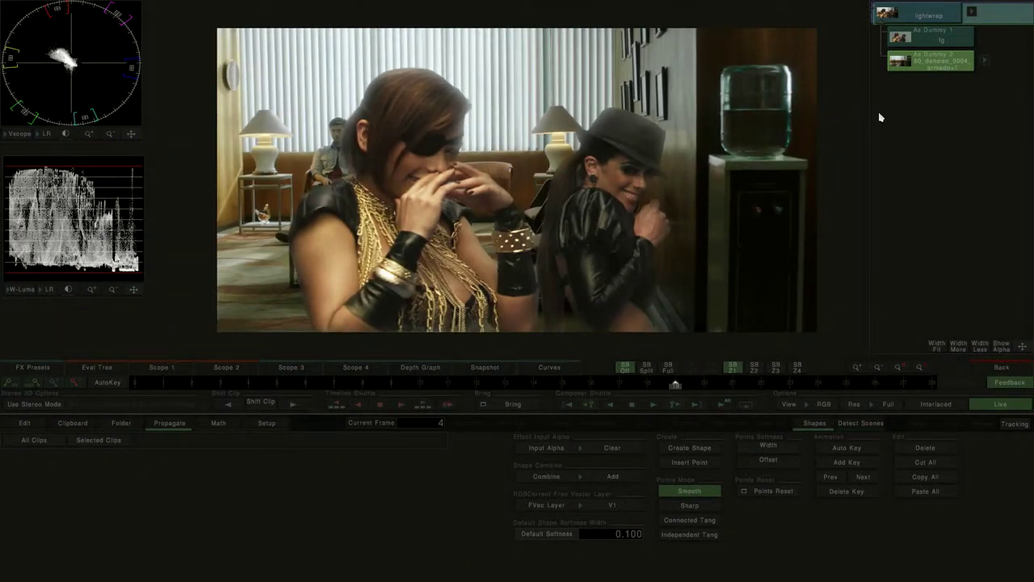
click(972, 11)
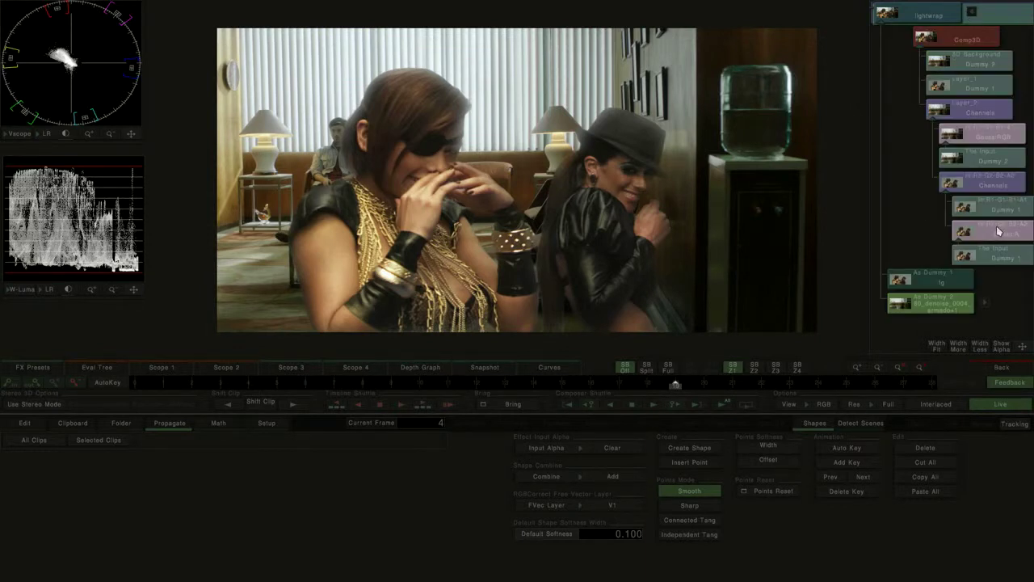
click(997, 231)
click(962, 352)
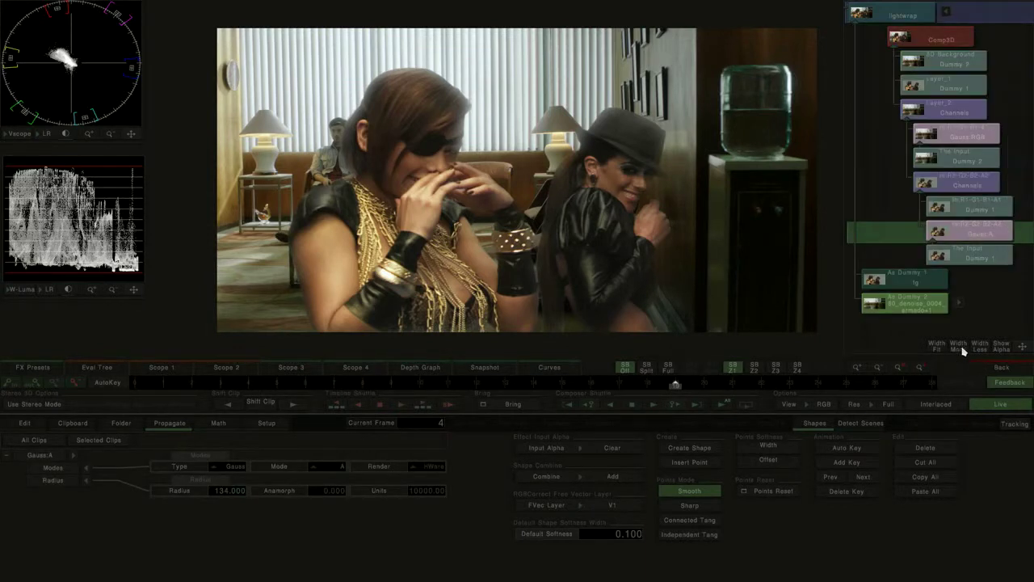
drag(234, 495, 256, 489)
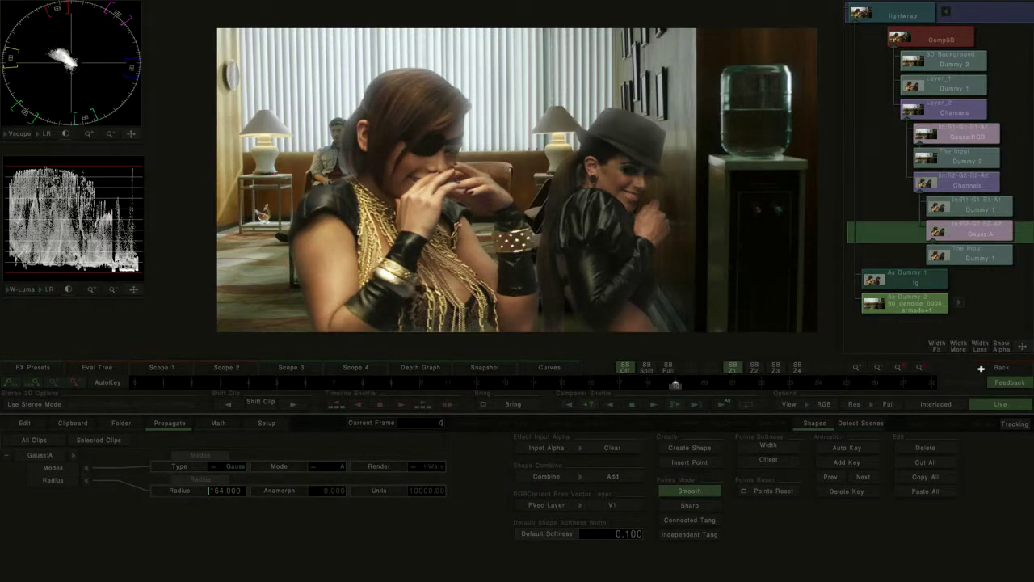
Add a Comp3D effect over the fg clip beneath the lightwrap group and select it in the group's effect tree.
click(981, 369)
click(529, 150)
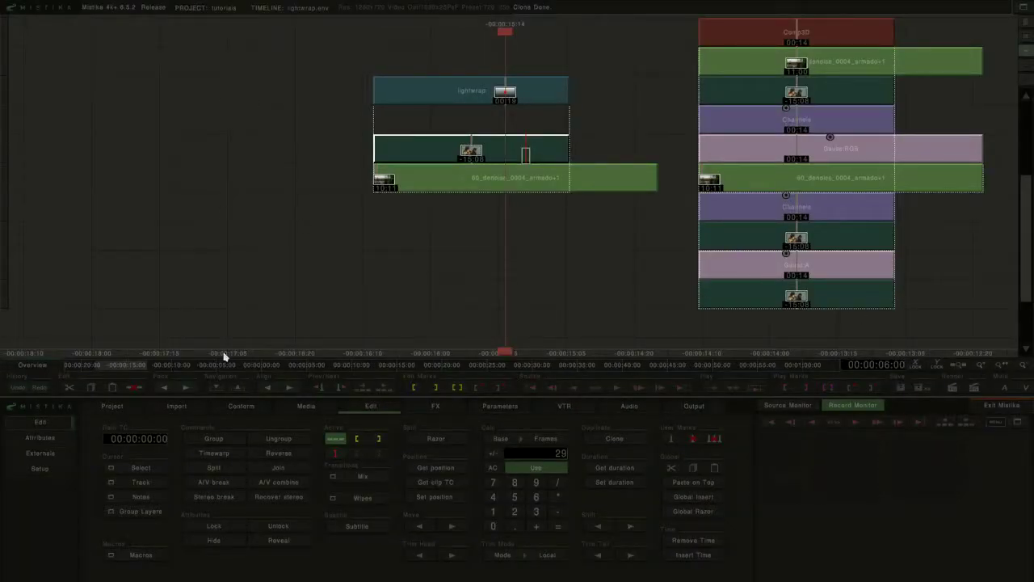
double_click(503, 91)
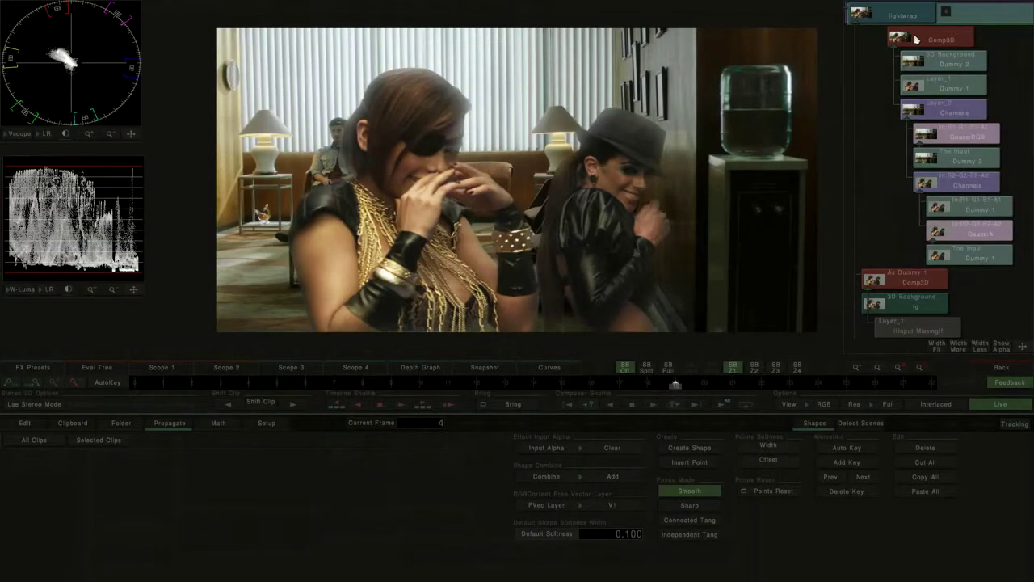
click(945, 11)
click(929, 39)
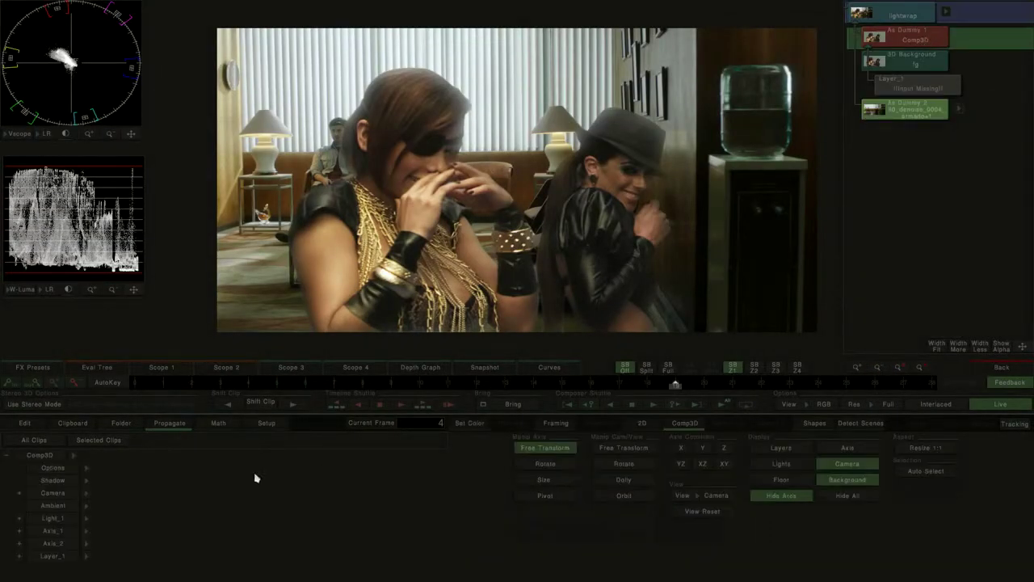
Set the fg Comp3D's Background option to No and Layer_1's blending to premultiplied.
click(88, 466)
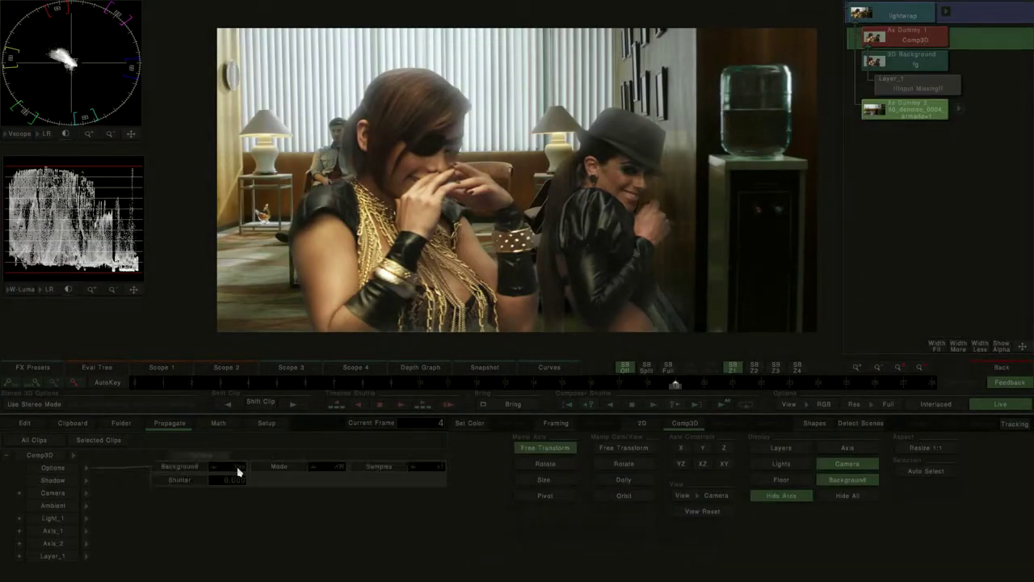
click(84, 557)
click(417, 563)
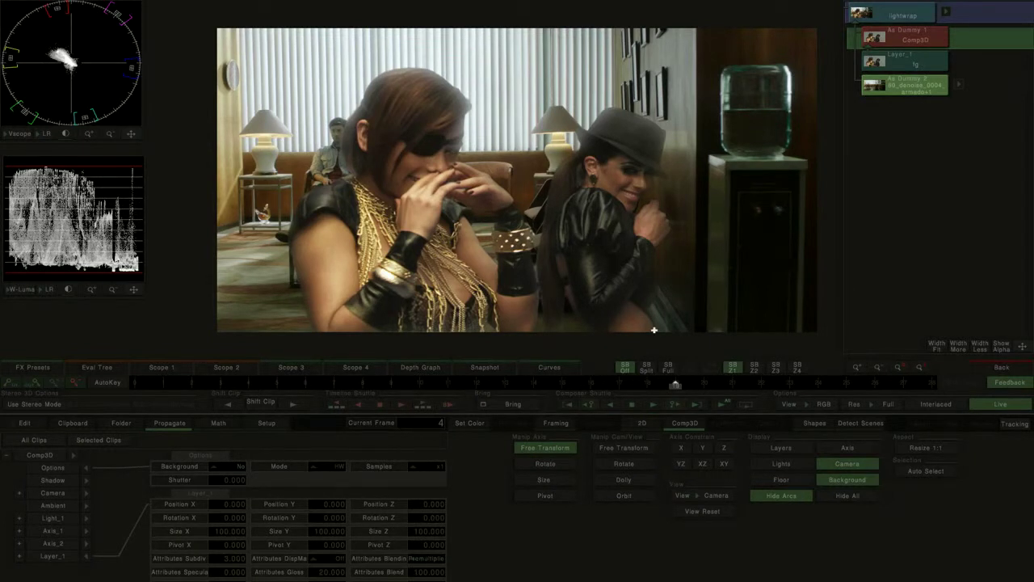
Shift Layer_1 of the fg Comp3D left and down over the background, to a Position X of about -77.5.
click(53, 557)
drag(560, 214, 430, 264)
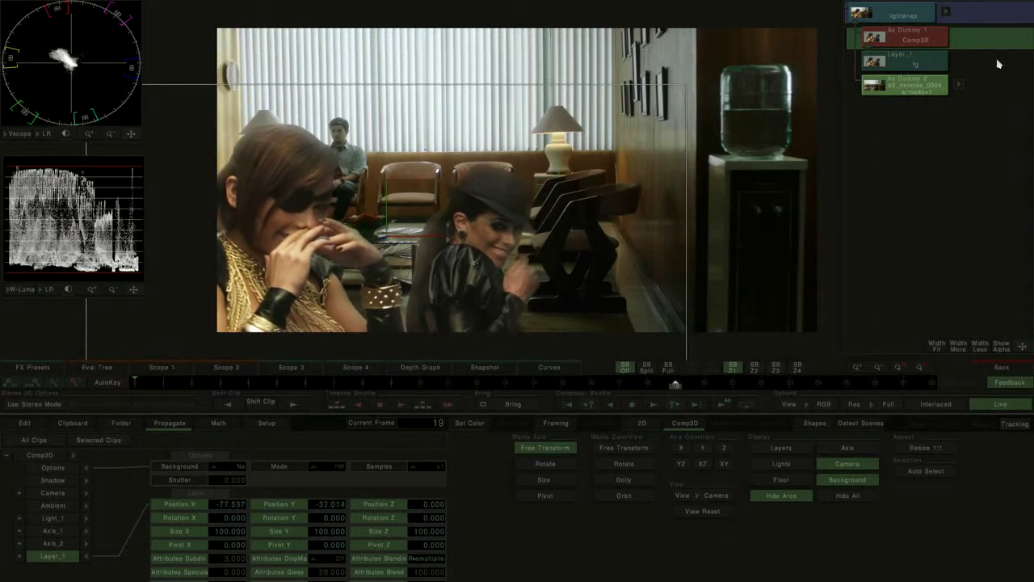
Expand the lightwrap group in the effect tree to reach its inner Gauss:A effect.
click(948, 13)
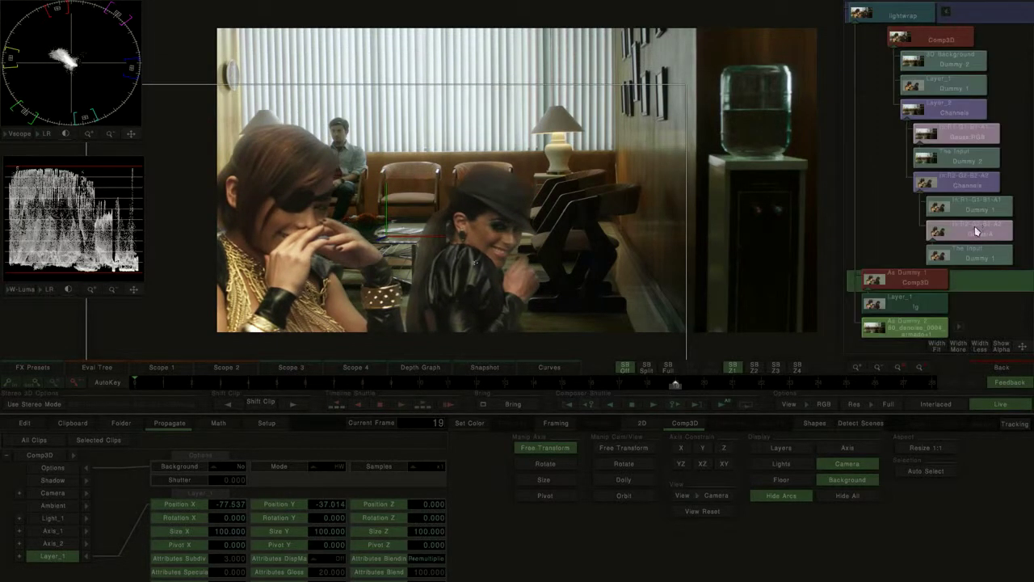